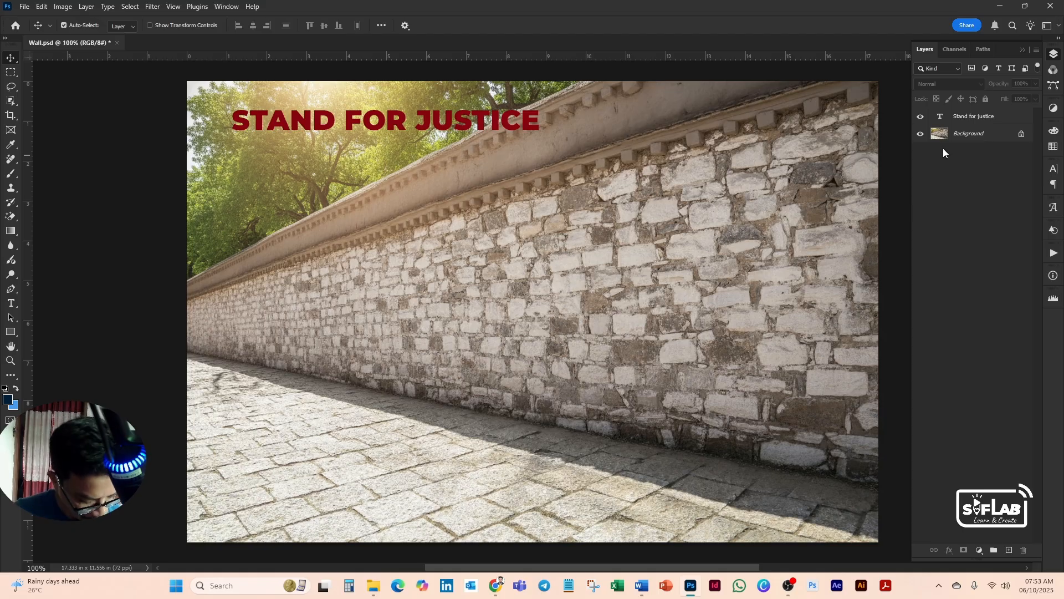
- Select the lettering outline of the Stand for justice text layer, copy it, and clear the selection
key("ctrl")
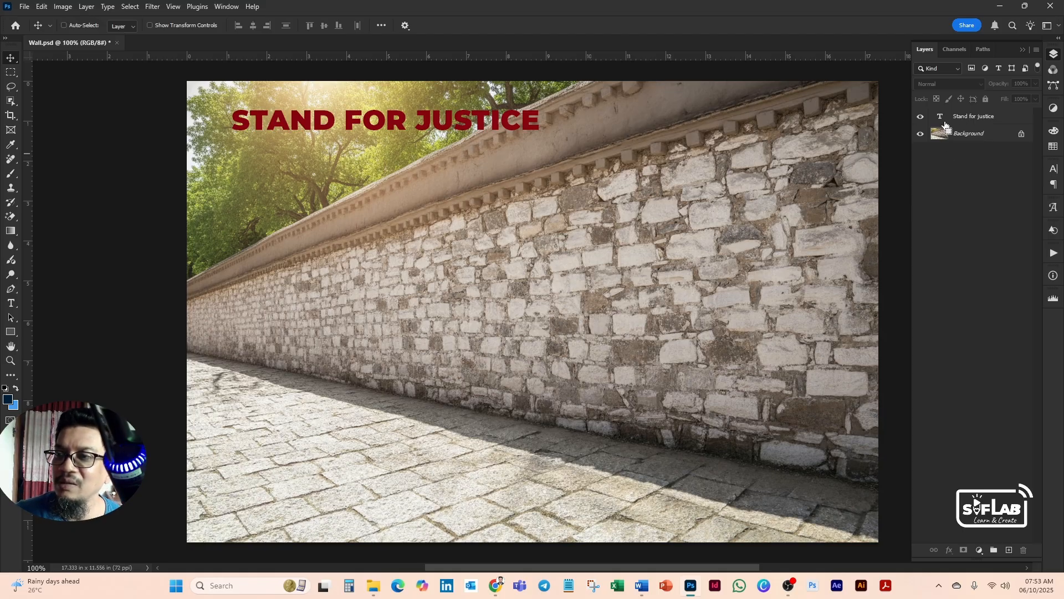
left_click(941, 120, "ctrl")
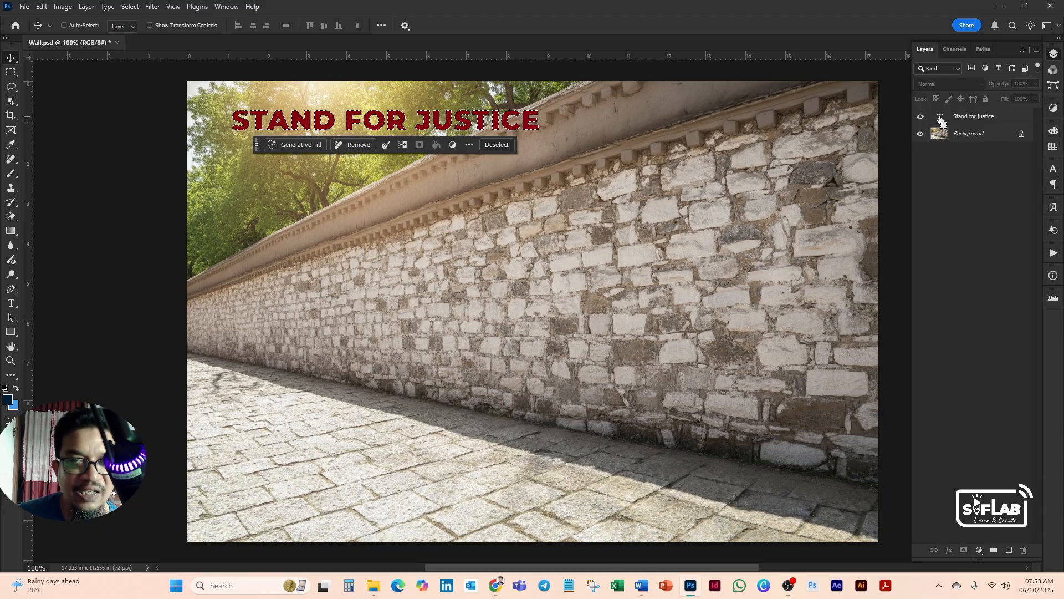
left_click_drag(256, 145, 240, 557)
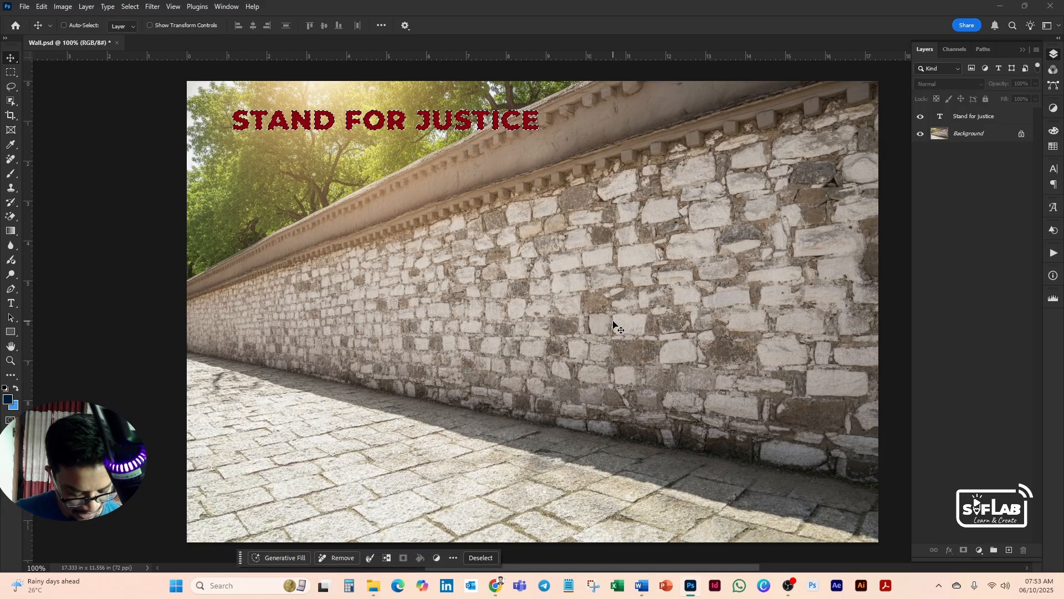
key("ctrl+d")
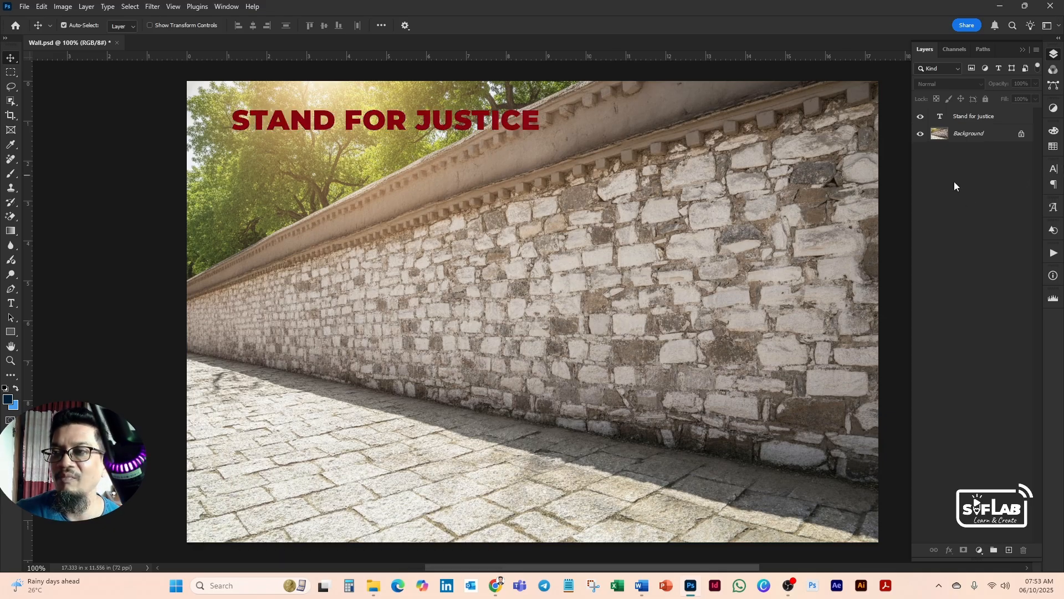
- Hide the Stand for justice text layer and add a new empty layer above it
left_click(926, 125)
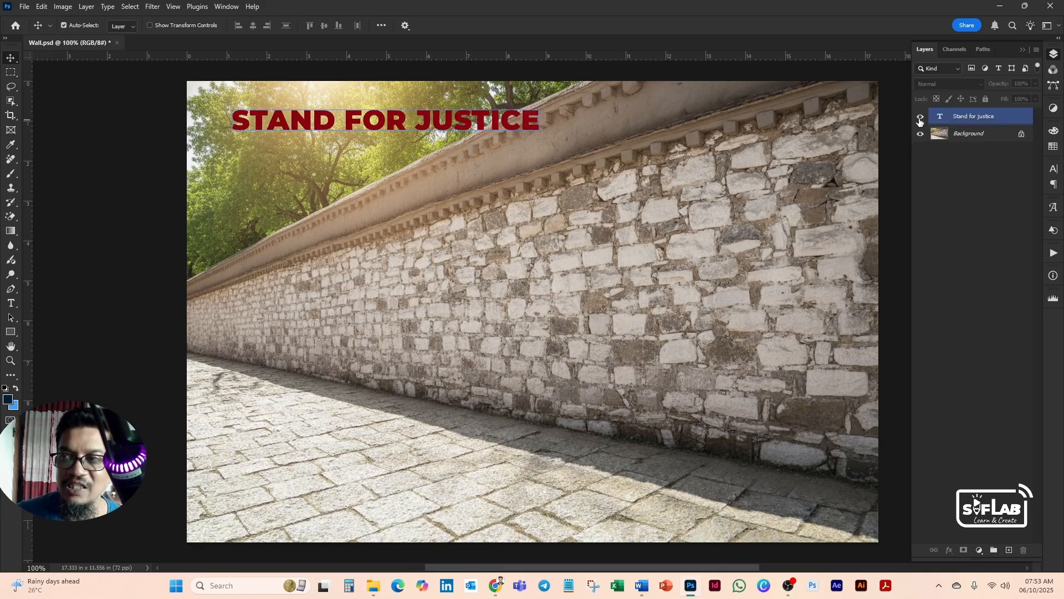
left_click(920, 117)
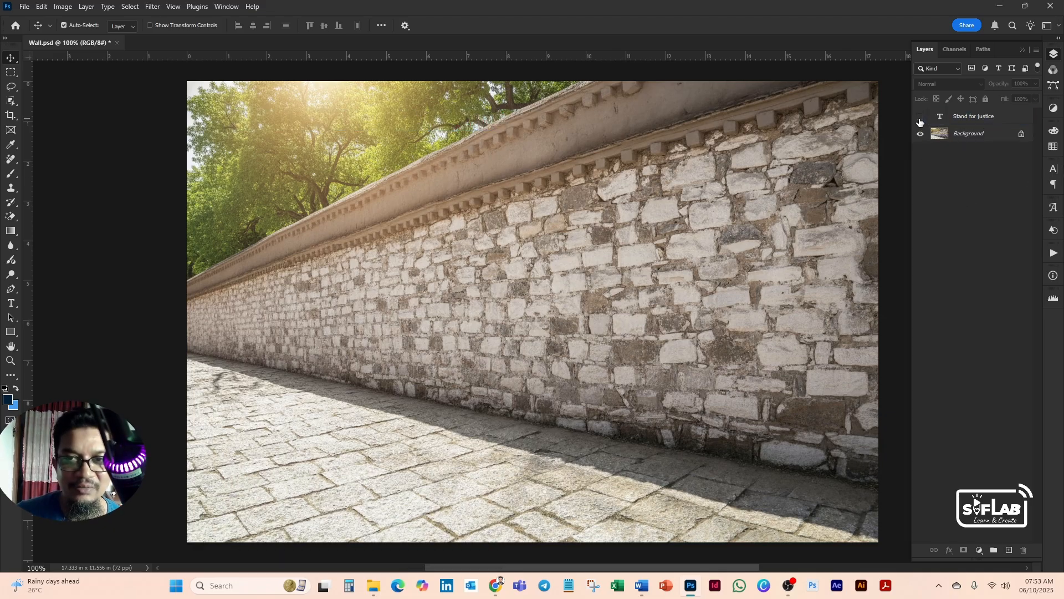
left_click(1009, 550)
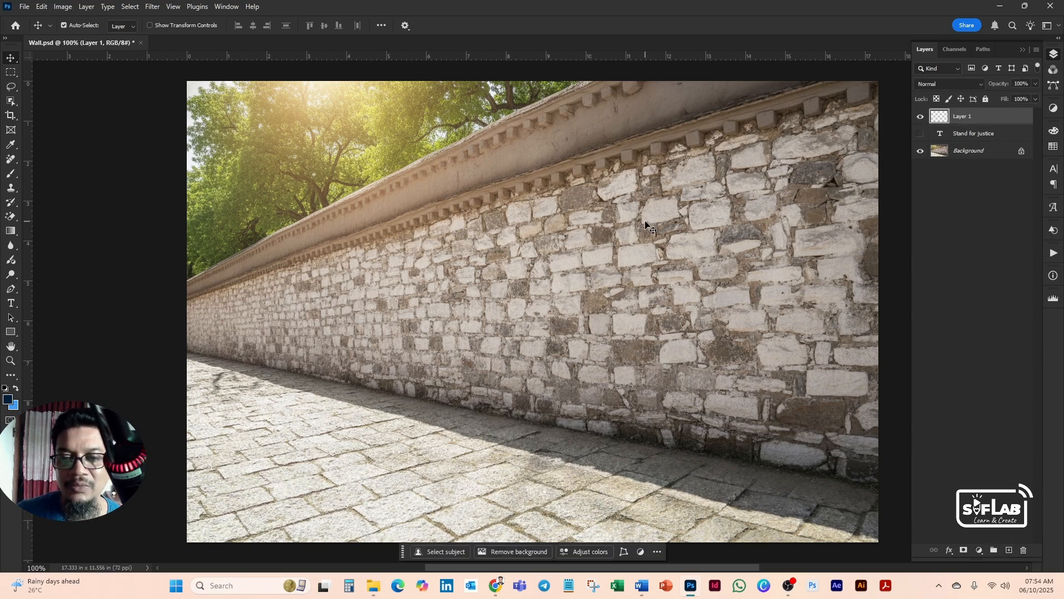
- Open the Vanishing Point filter for the new empty layer
left_click(155, 8)
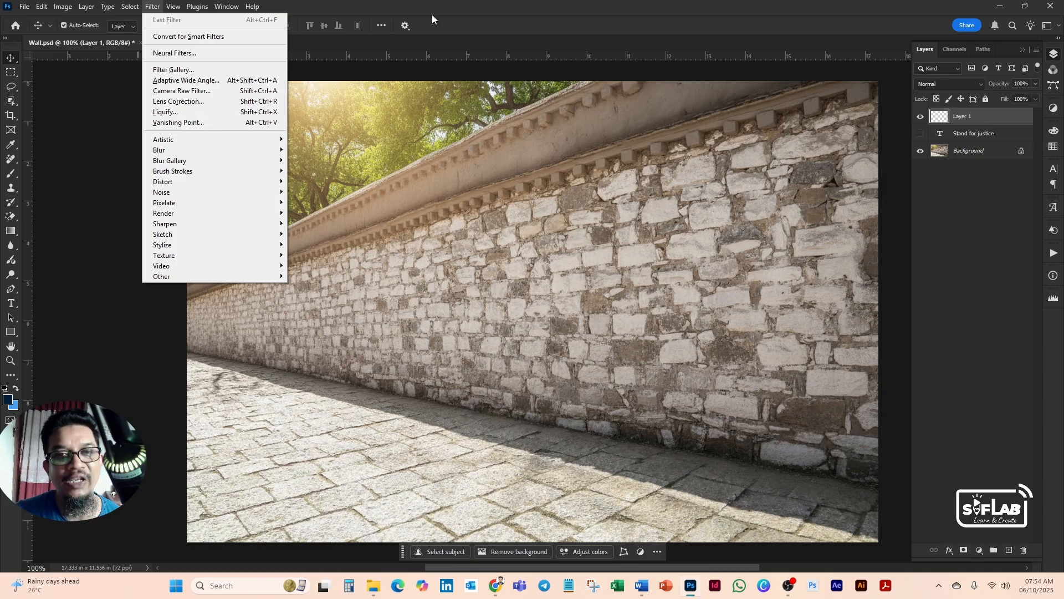
left_click(444, 5)
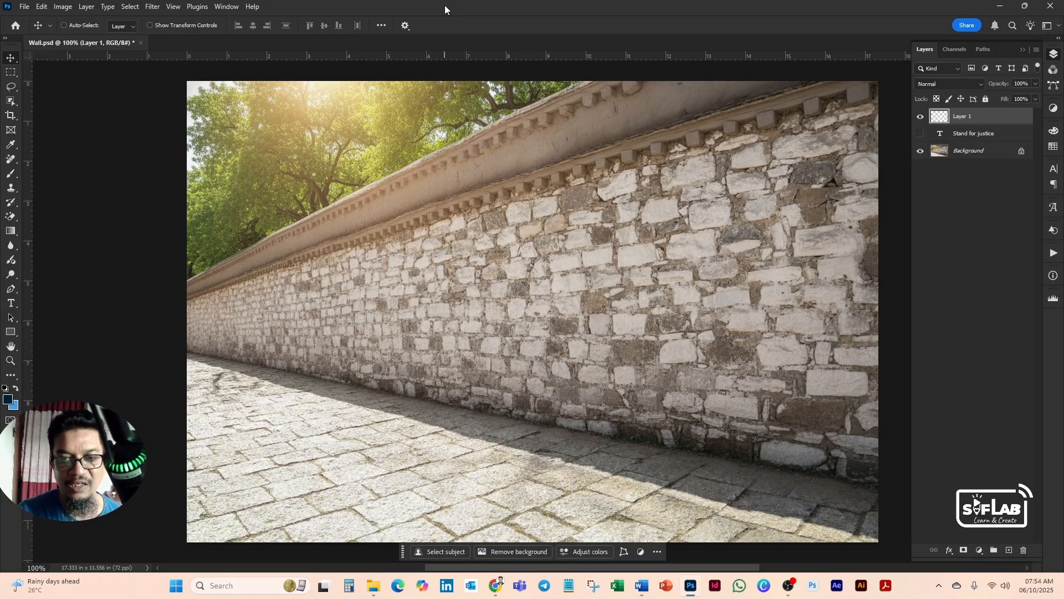
left_click(150, 7)
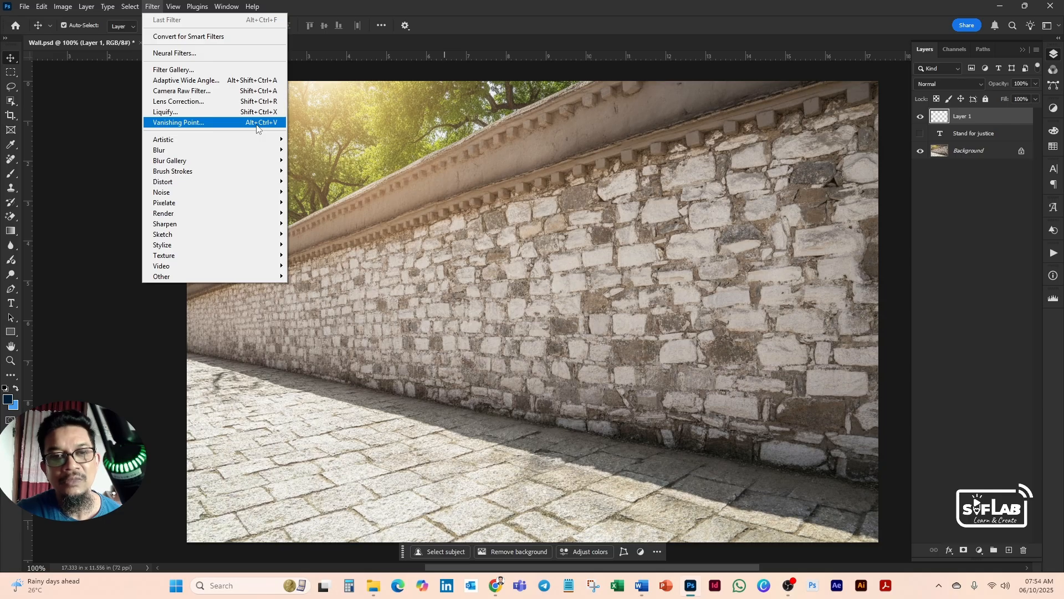
left_click(497, 3)
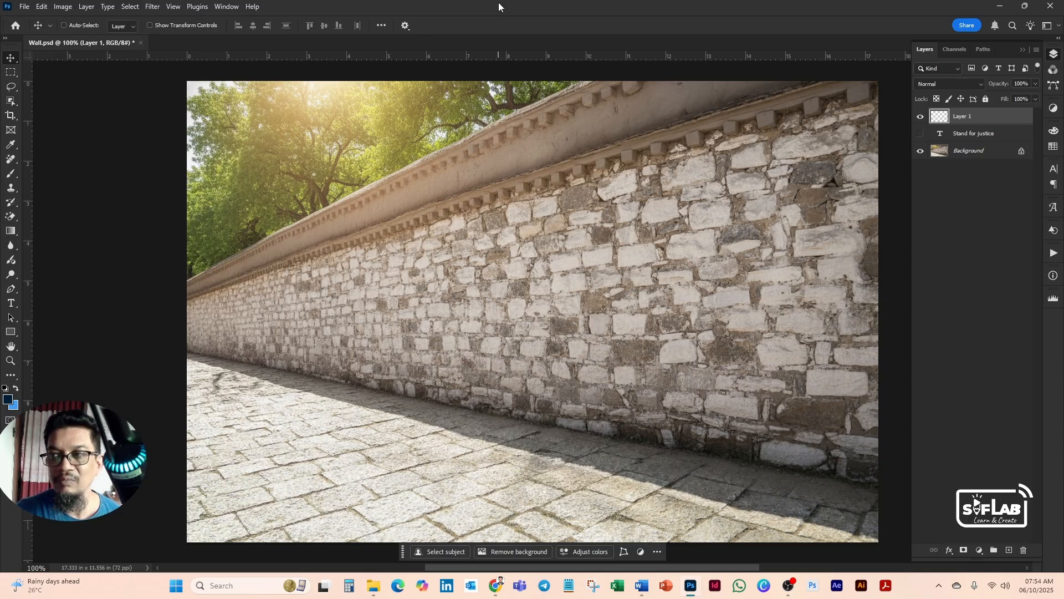
left_click(152, 6)
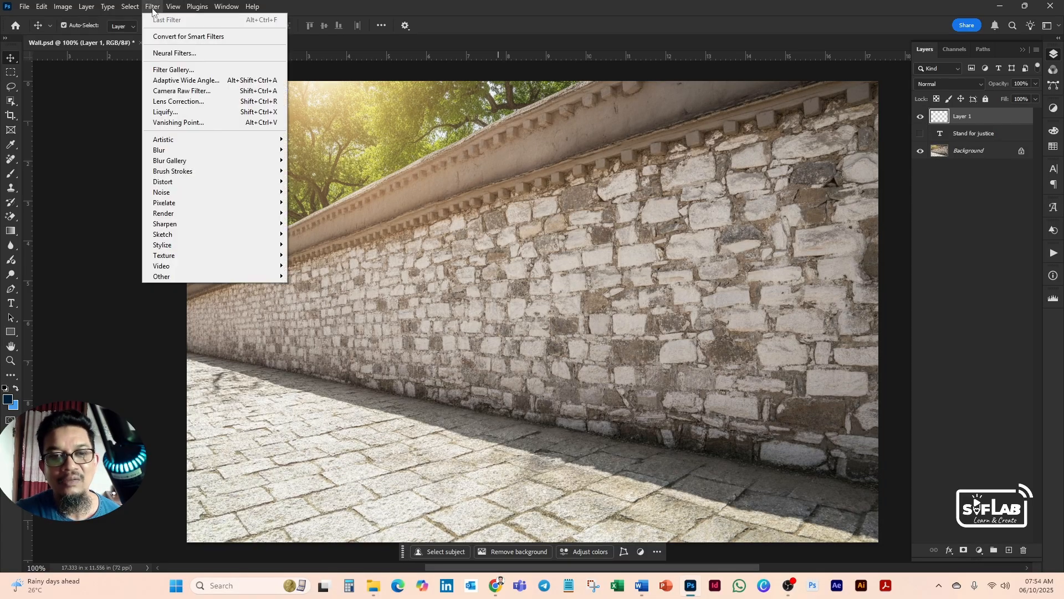
left_click(232, 125)
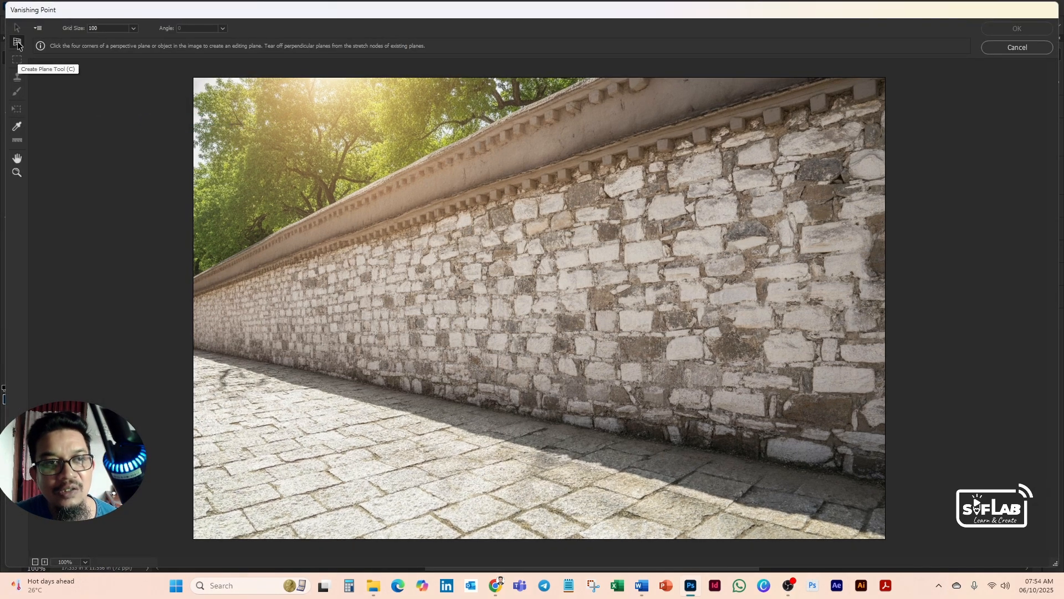
left_click(193, 77)
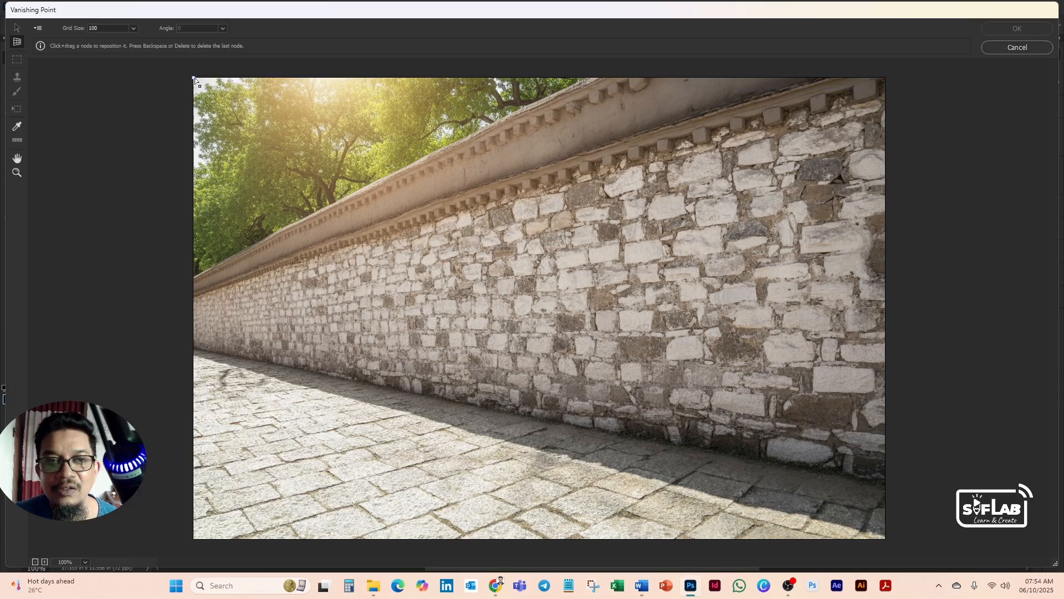
left_click(195, 297)
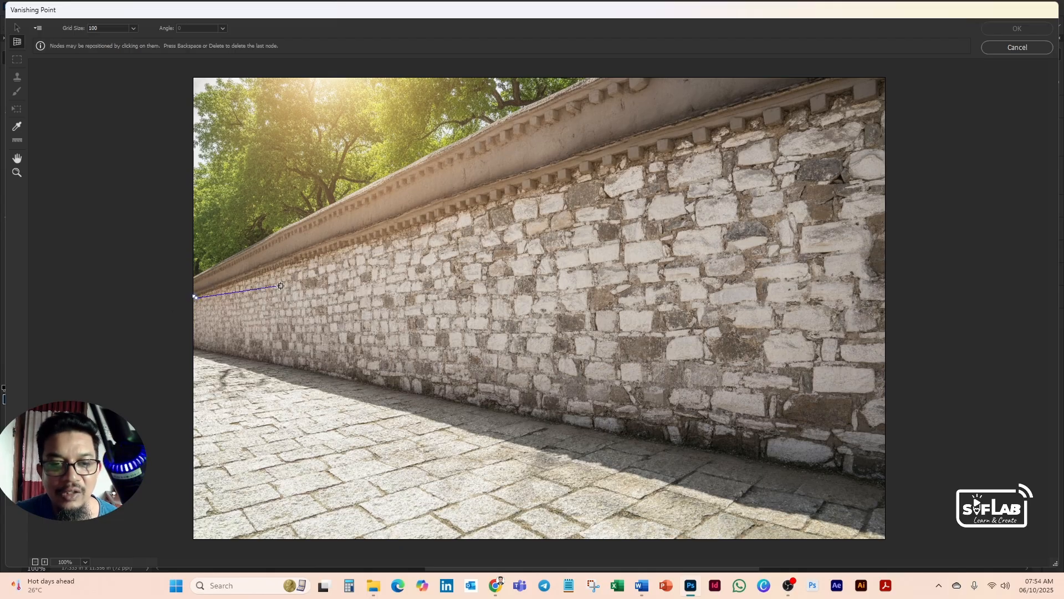
left_click(887, 94)
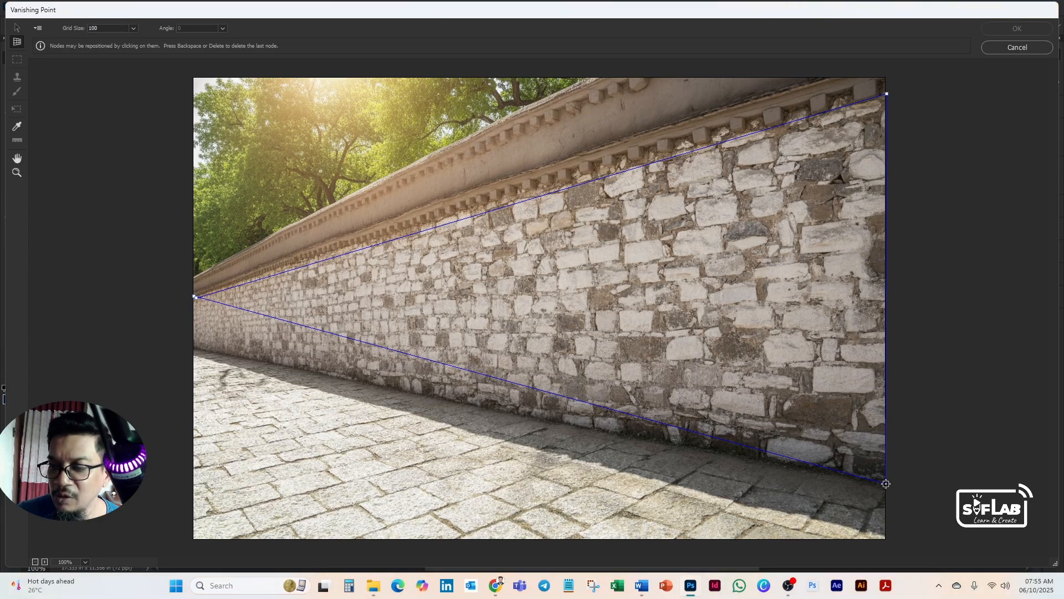
left_click(886, 483)
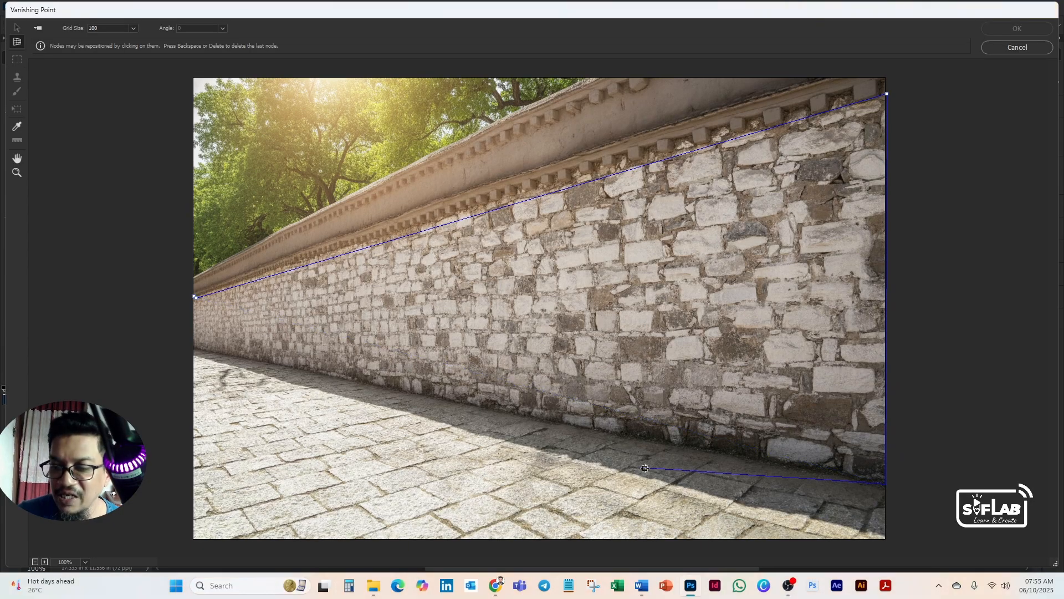
left_click(193, 349)
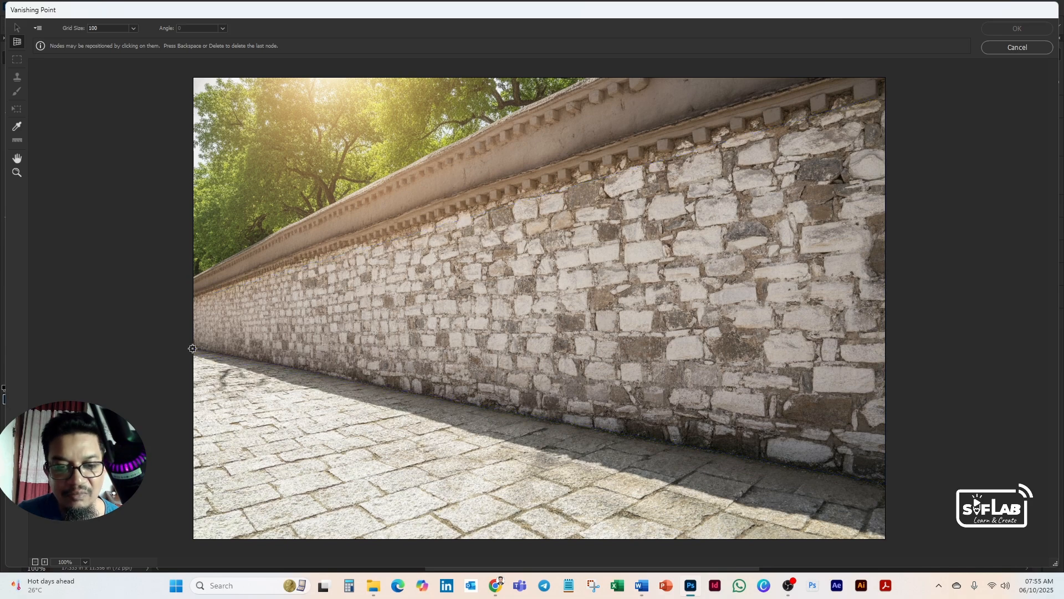
- Create a perspective plane over the stone wall from its four corners, fine-tuning the upper corner at the wall's far end
left_click(195, 295)
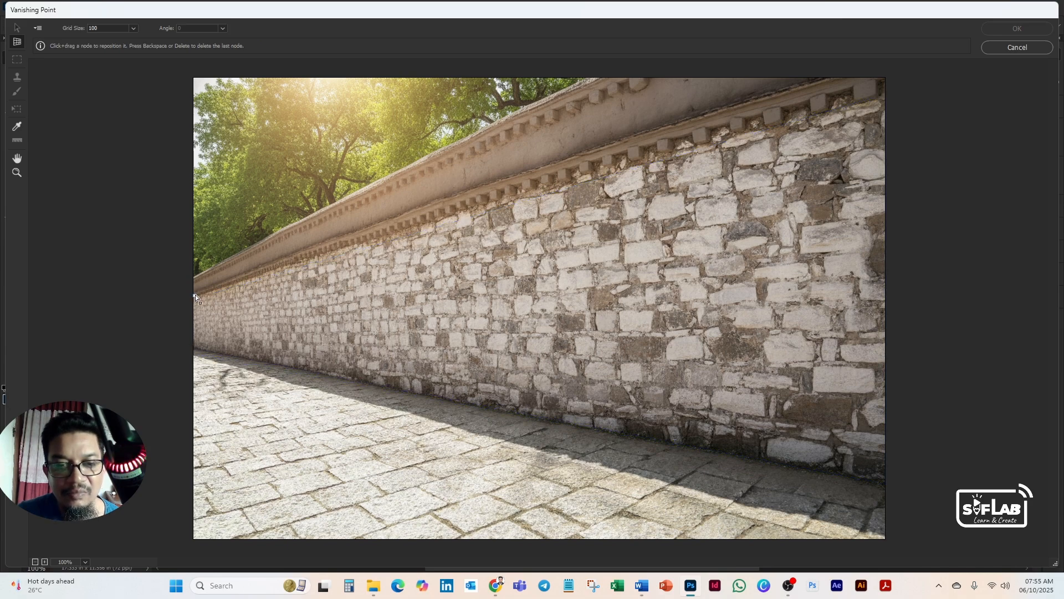
left_click(886, 96)
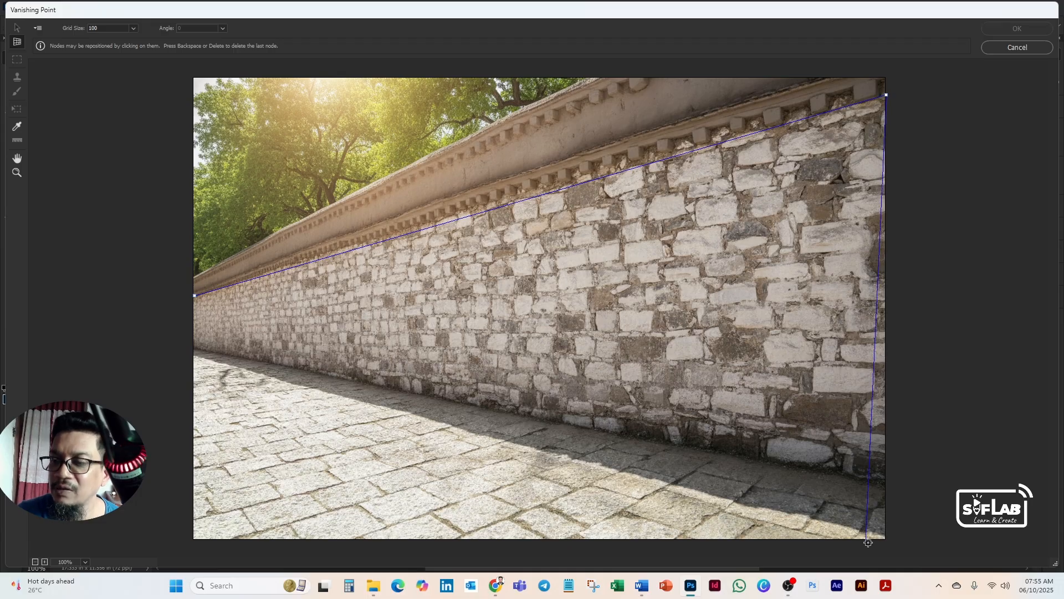
left_click(884, 480)
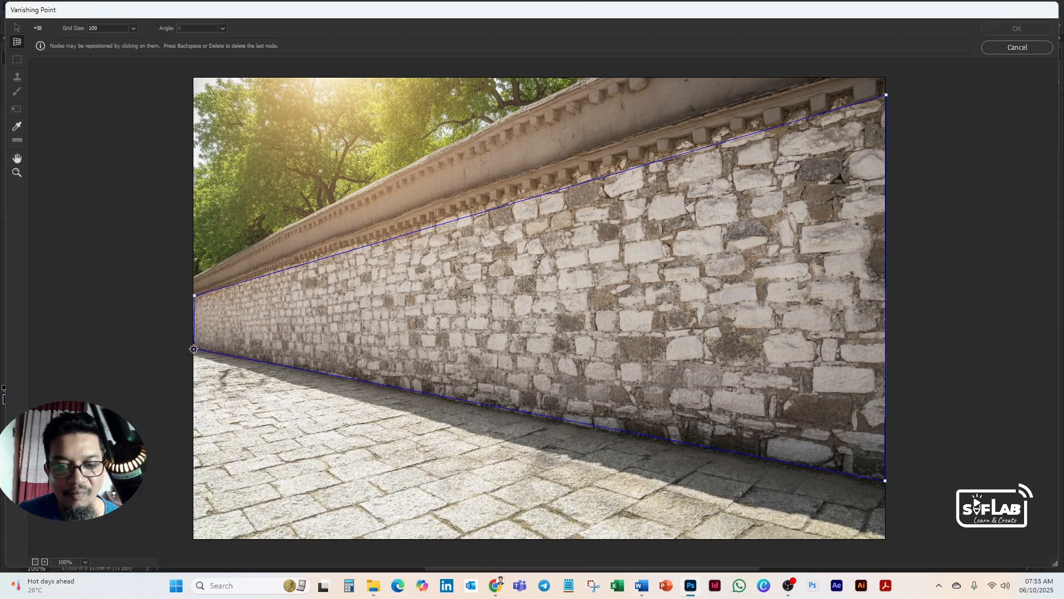
left_click(194, 348)
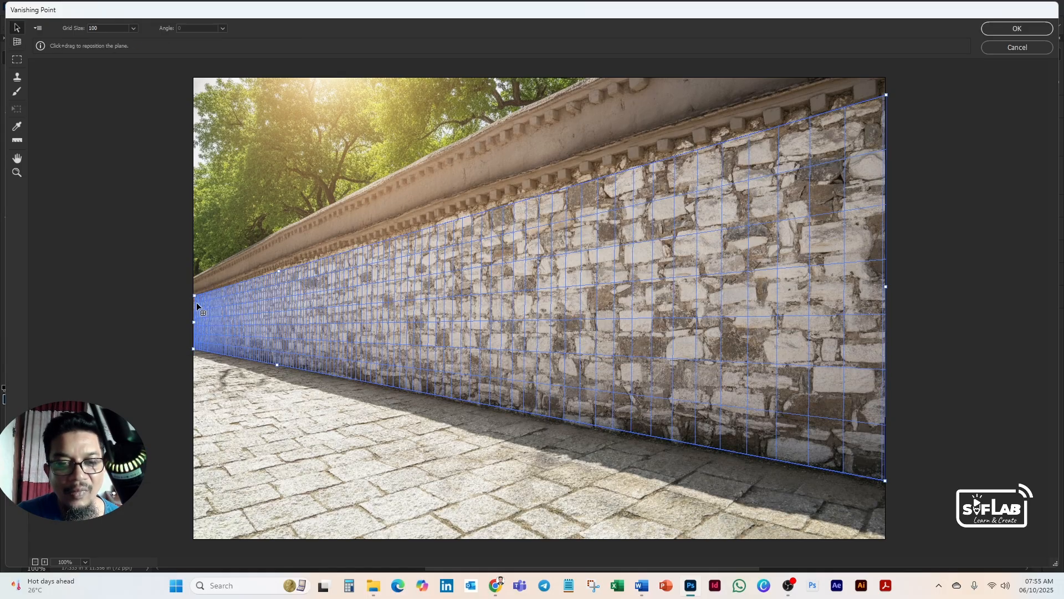
left_click_drag(197, 298, 195, 296)
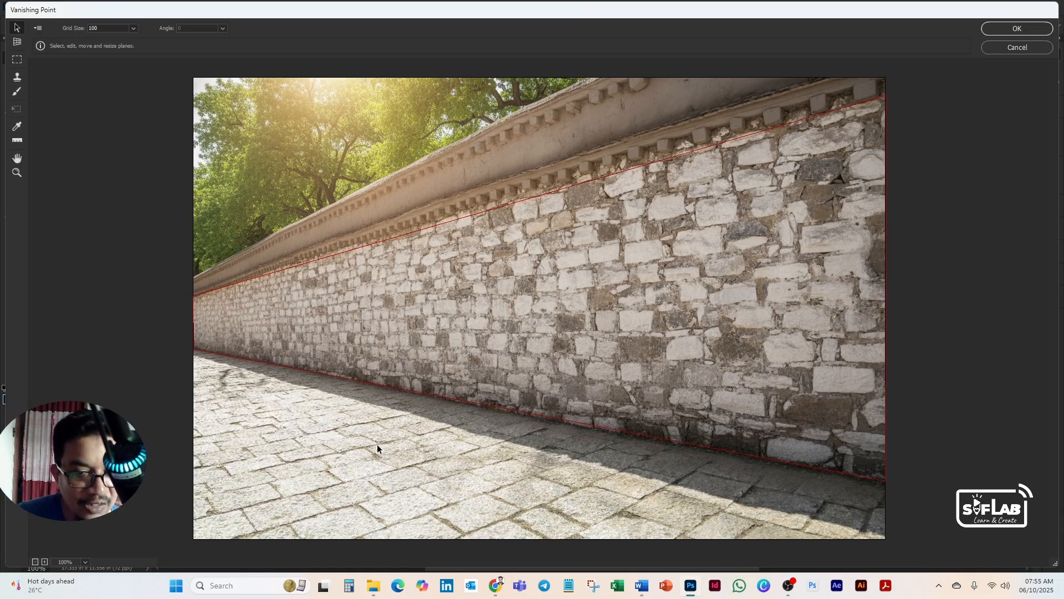
- Paste the copied STAND FOR JUSTICE text and move it onto the wall's perspective plane with the Transform tool
key("alt")
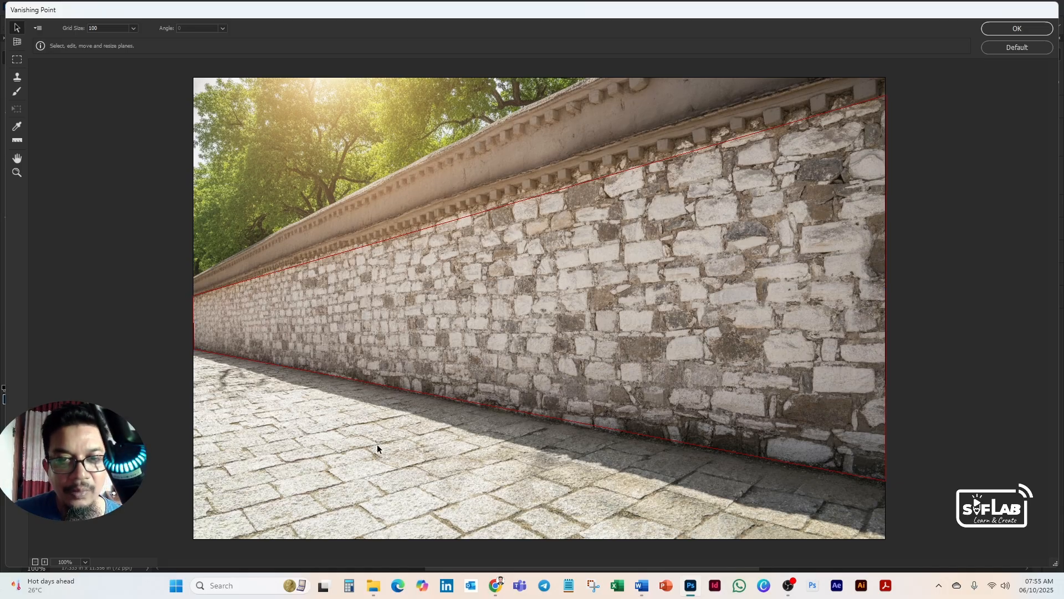
key("ctrl+v")
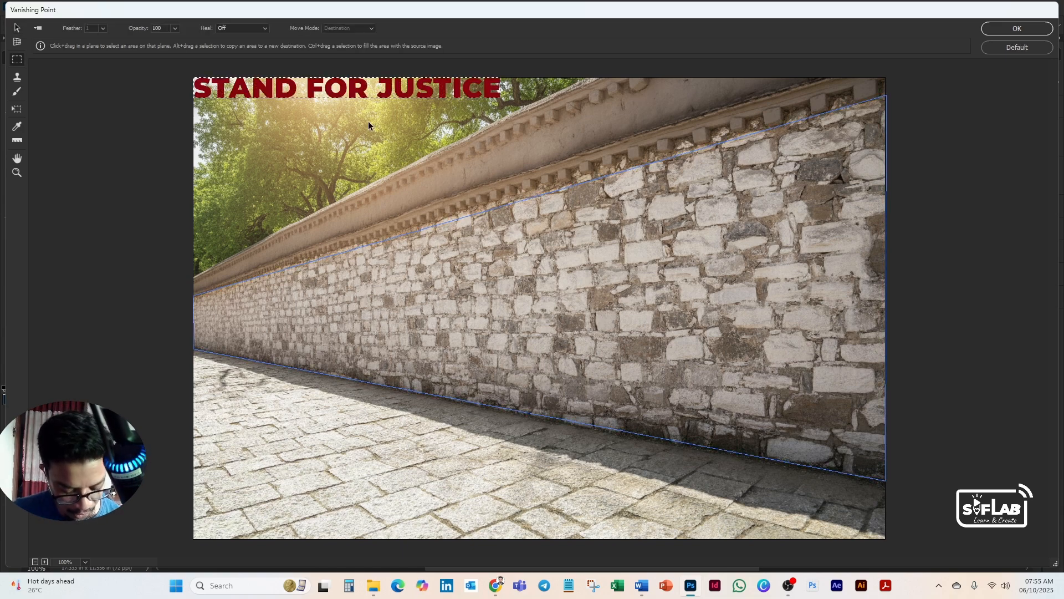
key("t")
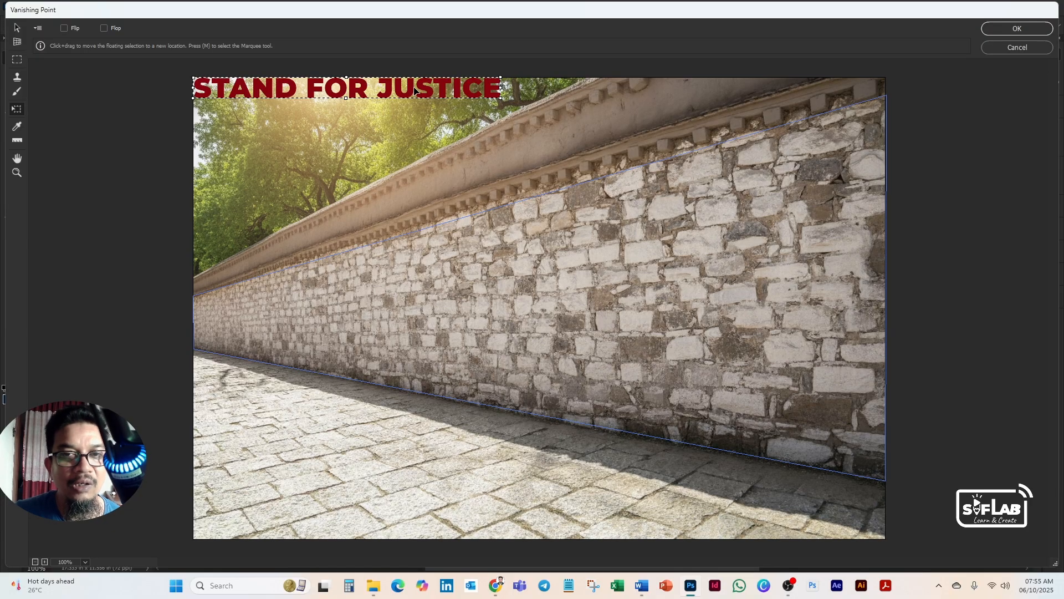
left_click_drag(416, 90, 392, 303)
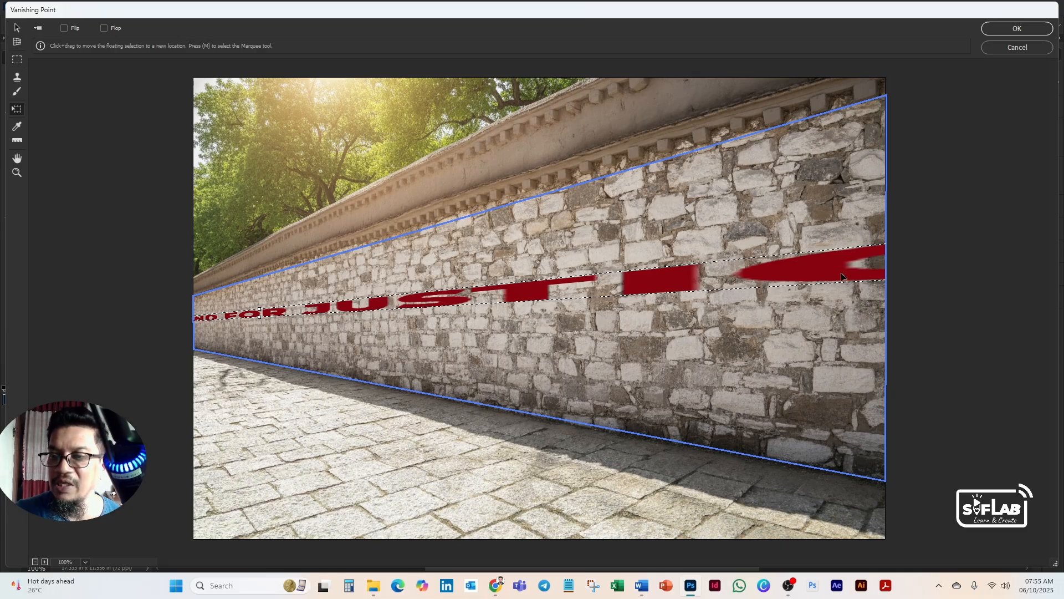
left_click_drag(839, 277, 552, 339)
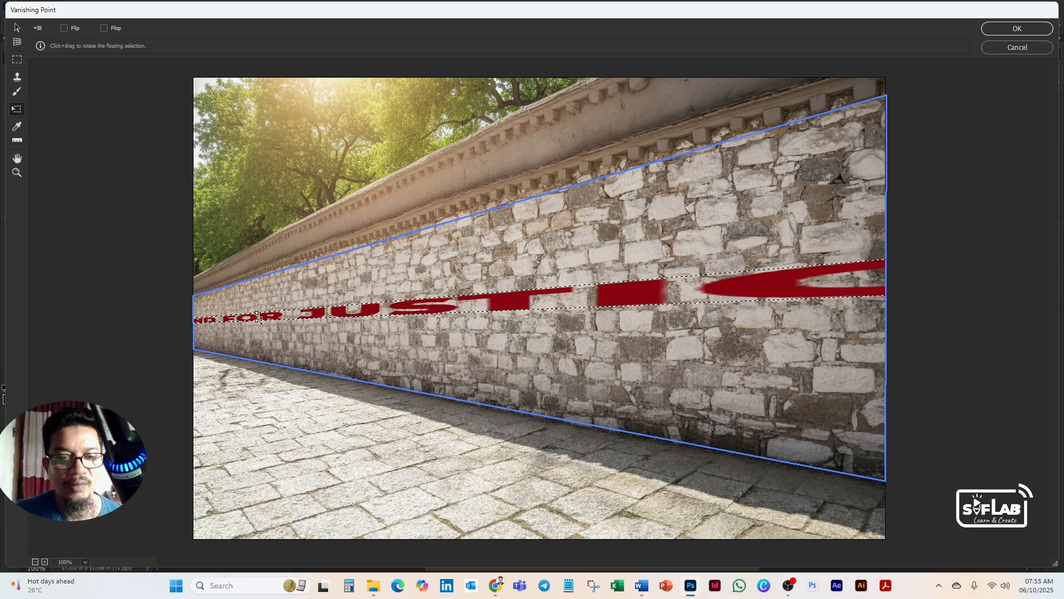
- Stretch the text taller on the wall, rotate it slightly, and slide it towards the wall's far end
left_click_drag(257, 313, 261, 294)
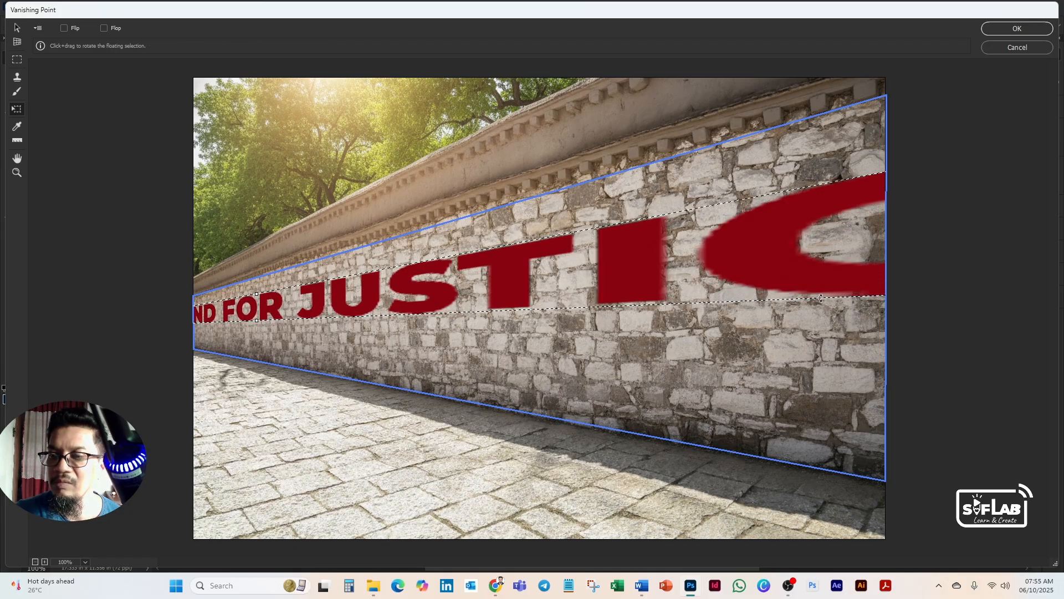
left_click_drag(821, 298, 737, 312)
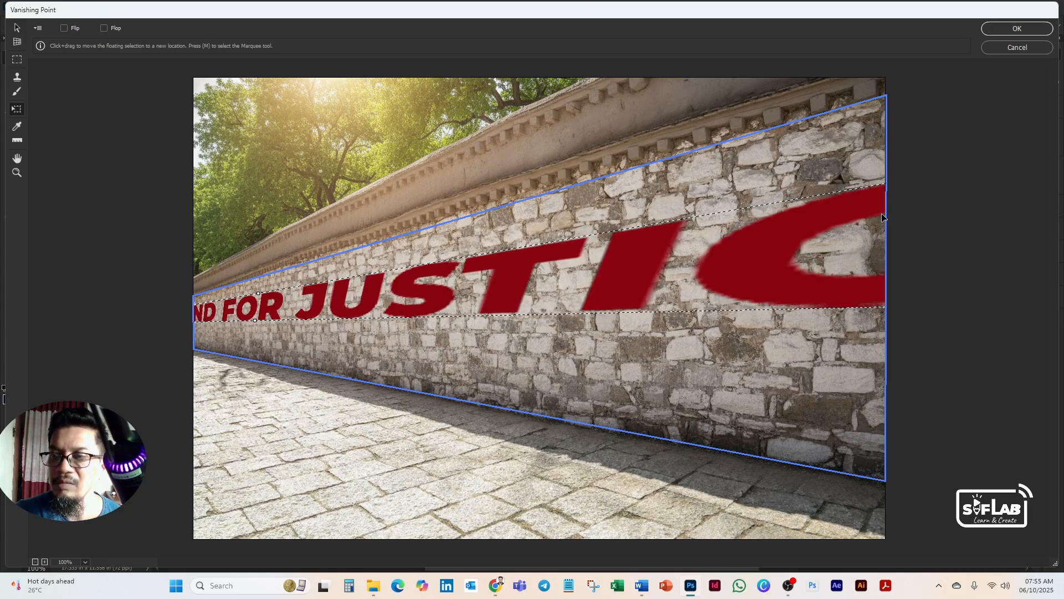
left_click_drag(882, 217, 635, 230)
left_click_drag(503, 243, 500, 243)
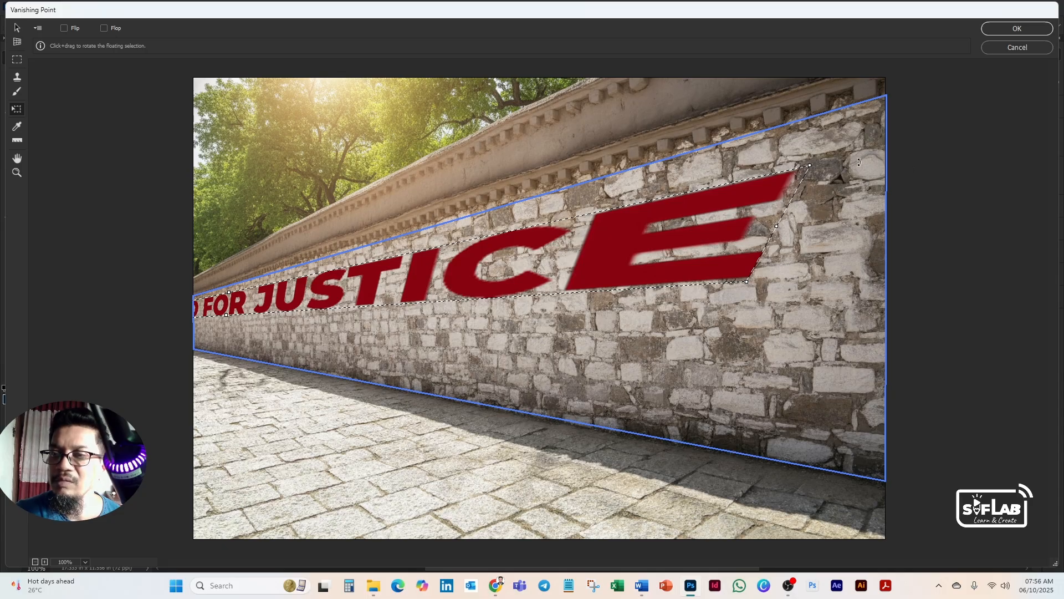
- Scale the text down and narrow it, positioning the whole phrase STAND FOR JUSTICE within the far part of the wall plane
left_click_drag(804, 166, 383, 233)
left_click_drag(338, 269, 500, 333)
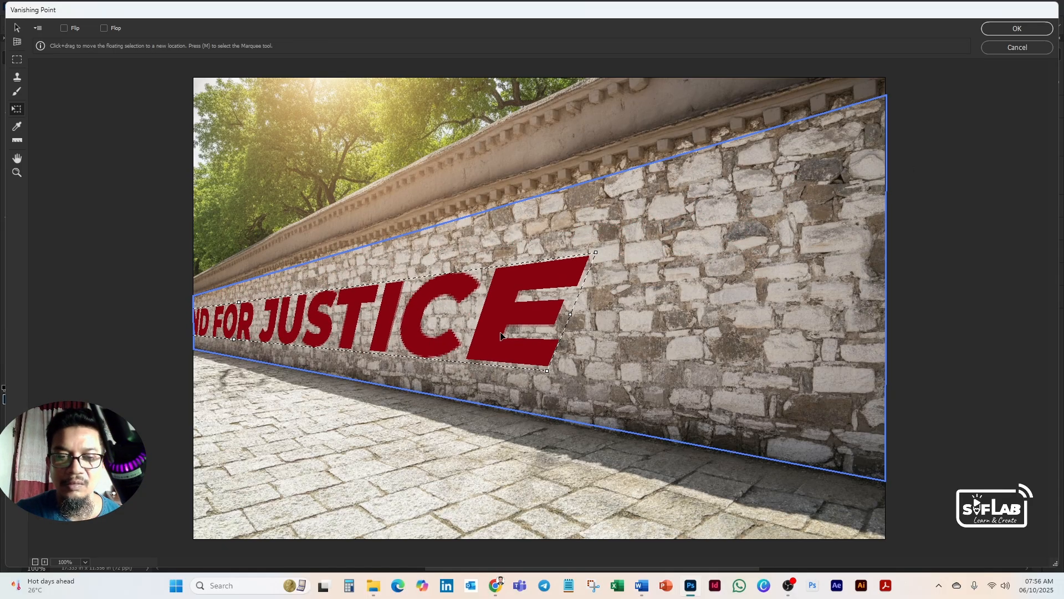
left_click_drag(566, 314, 349, 315)
left_click_drag(270, 319, 358, 318)
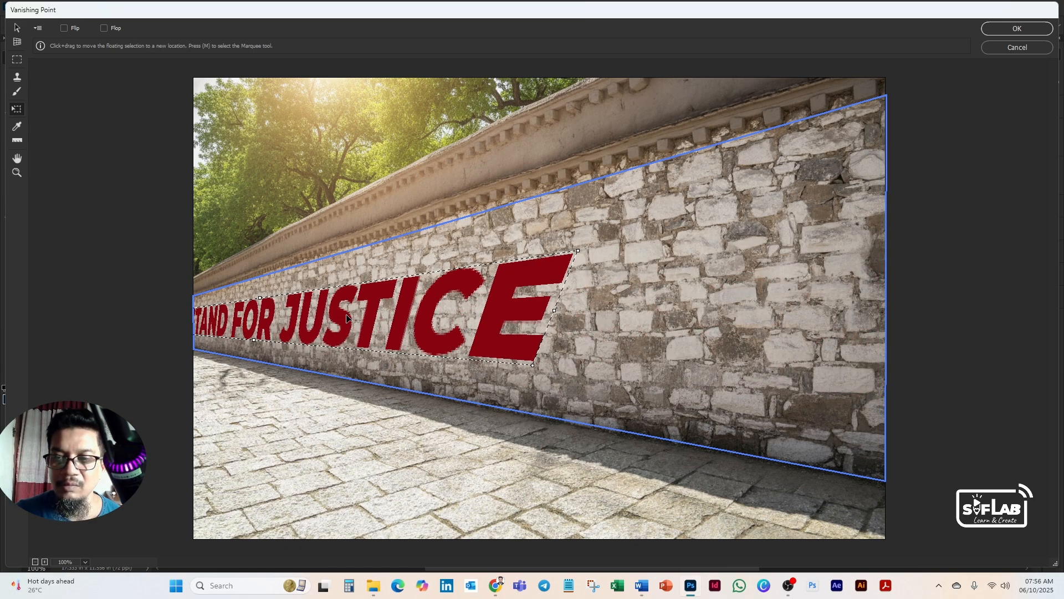
left_click_drag(560, 310, 410, 316)
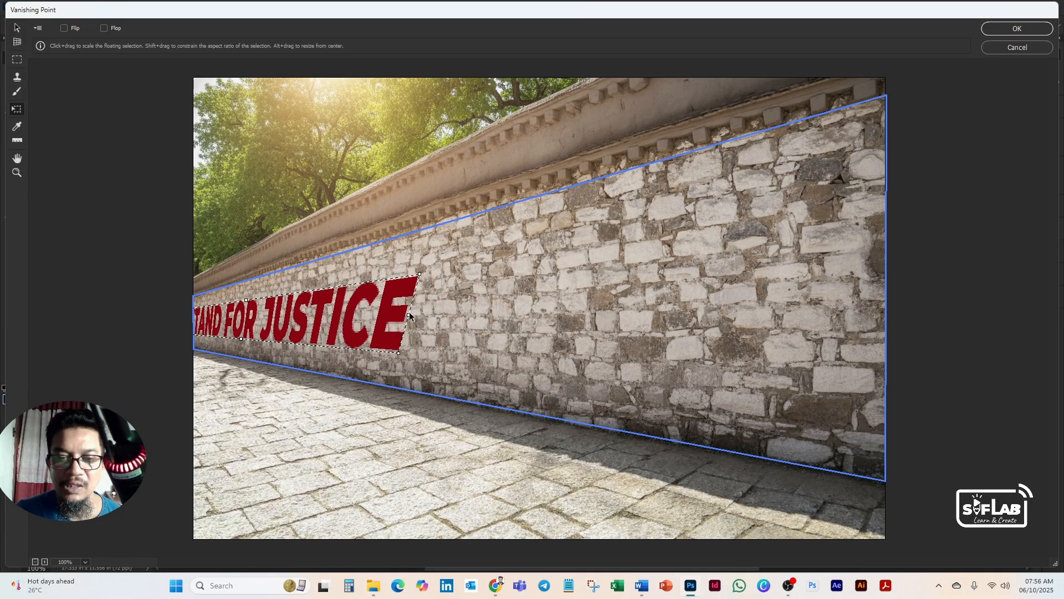
left_click_drag(336, 324, 422, 323)
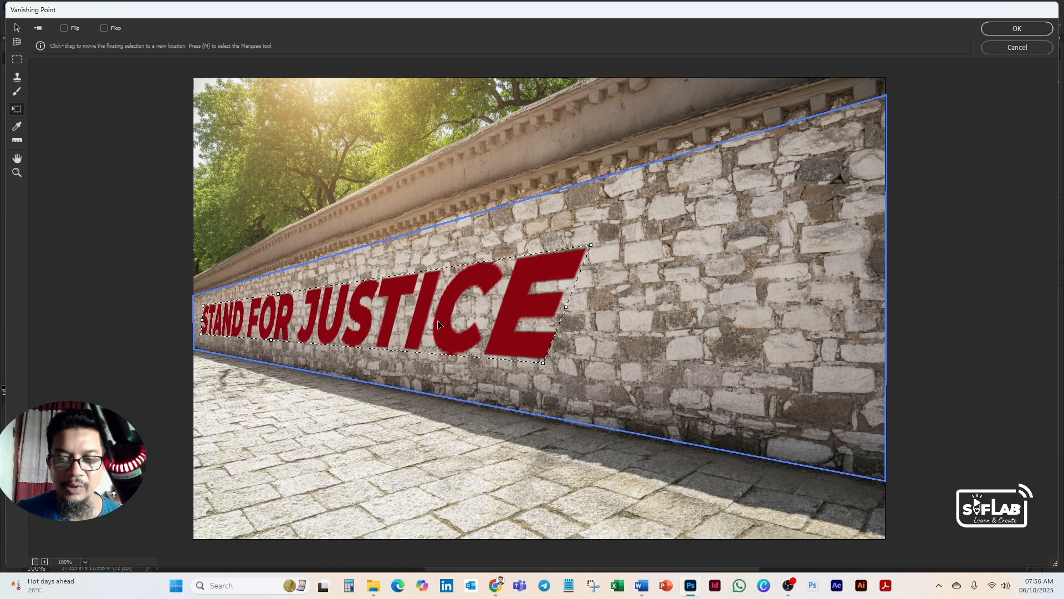
- Widen the STAND FOR JUSTICE text along the wall to nearly its near end, fine-tune its height and position, and apply the filter
left_click_drag(565, 307, 792, 298)
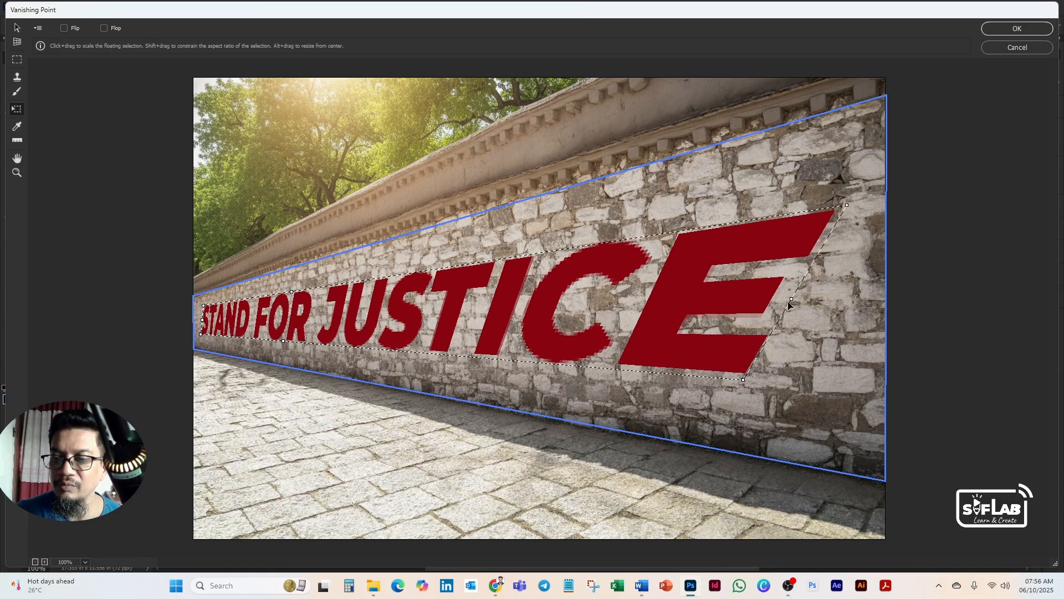
left_click_drag(744, 380, 761, 387)
left_click_drag(807, 270, 805, 248)
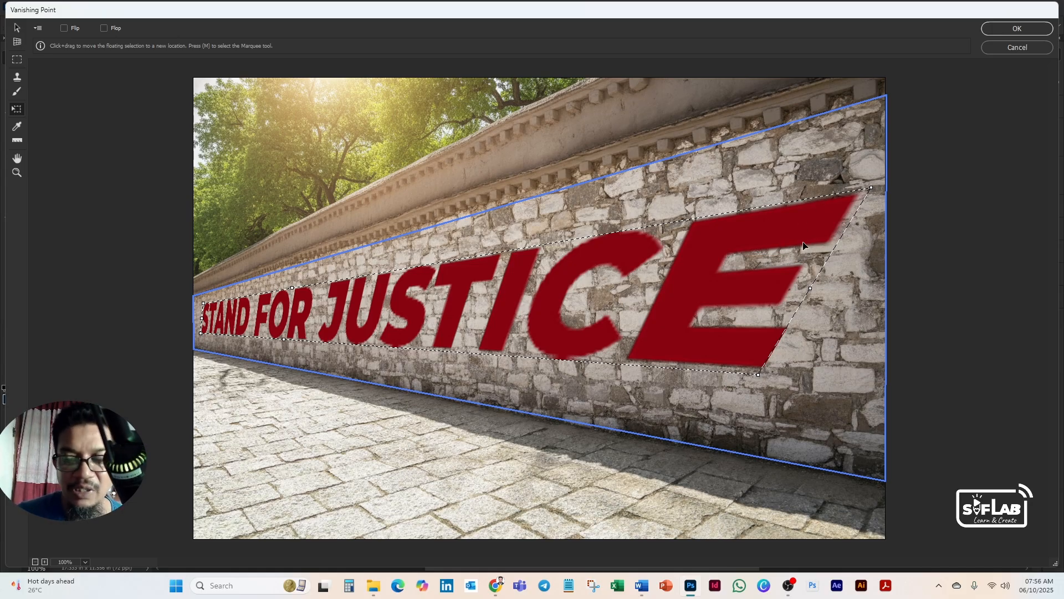
left_click(1013, 28)
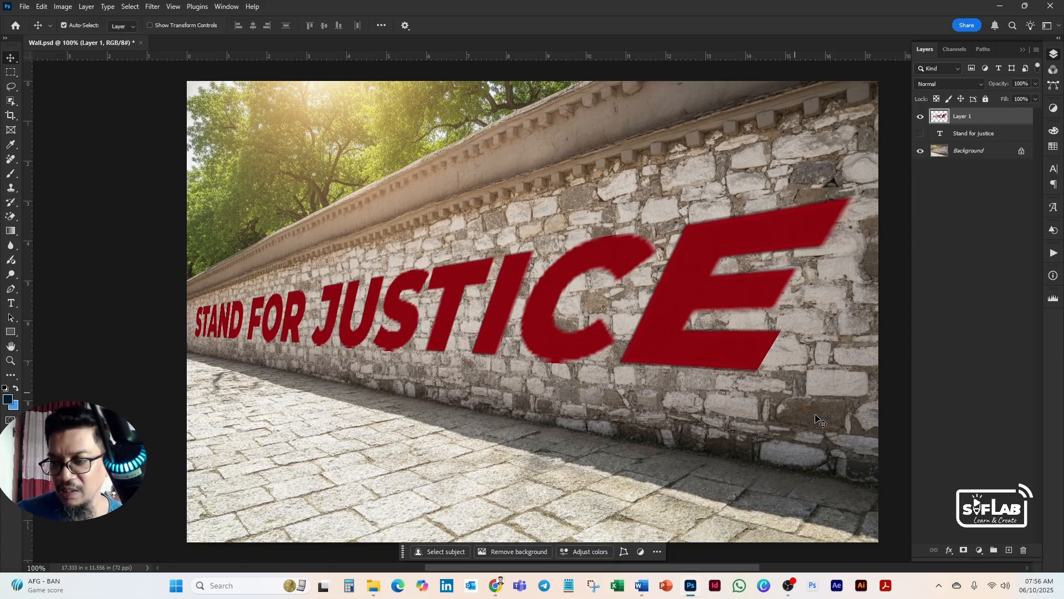
- Blend Layer 1 into the stone with the underlying-layer Blend If shadow range split at 72/138, and lower the layer's opacity to 78%
left_click(950, 551)
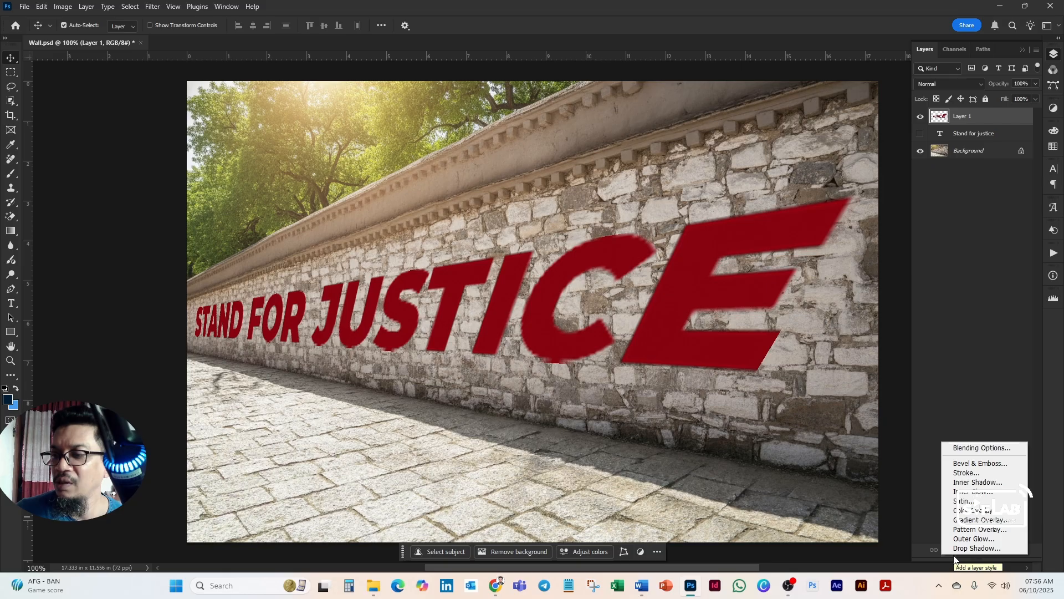
left_click(982, 450)
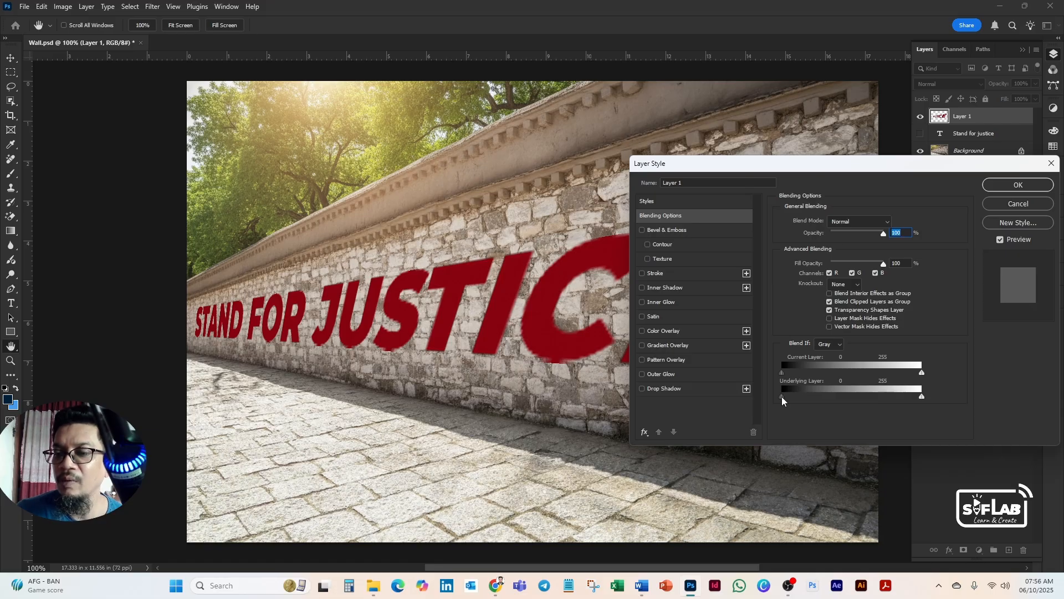
left_click_drag(782, 396, 823, 401)
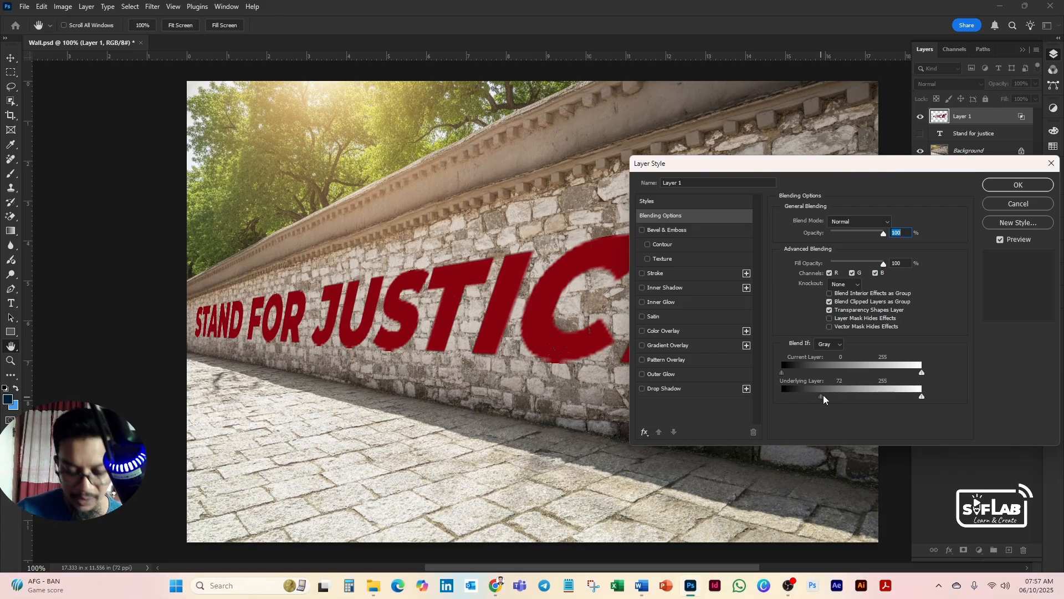
key("alt")
left_click_drag(823, 401, 858, 401)
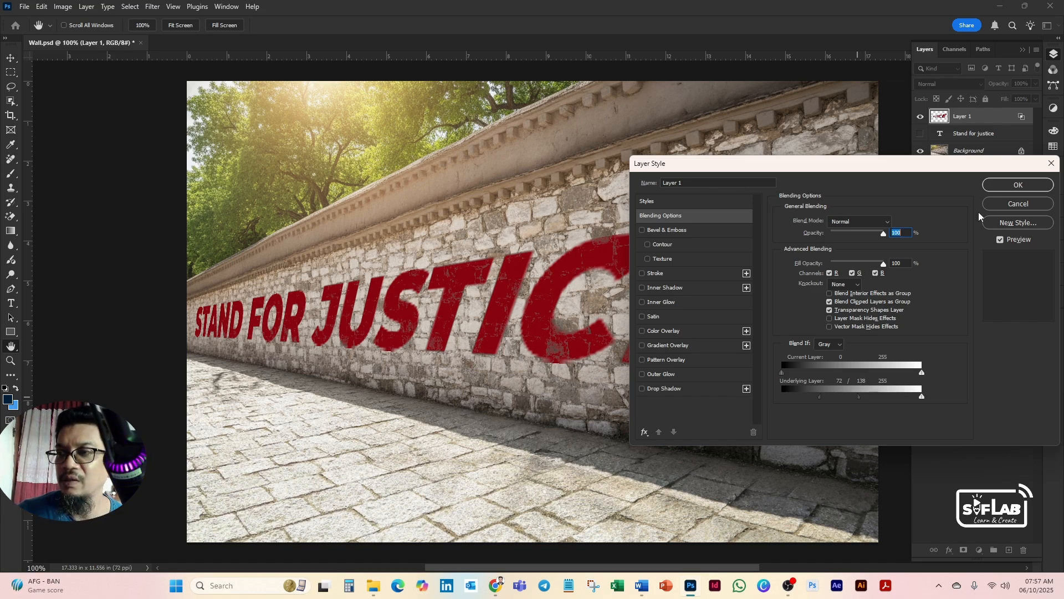
left_click(1013, 187)
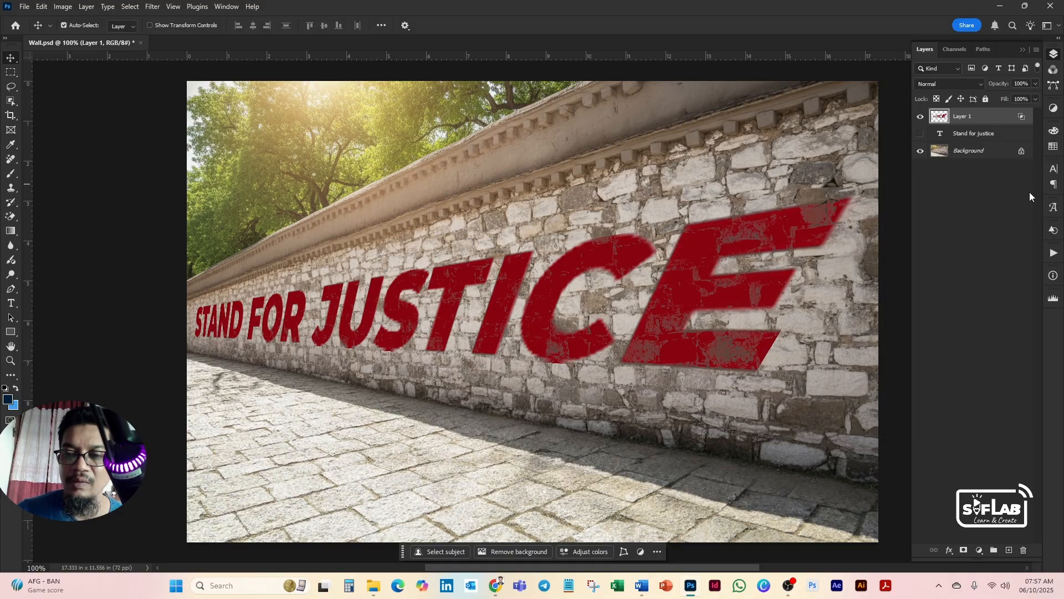
left_click(1036, 84)
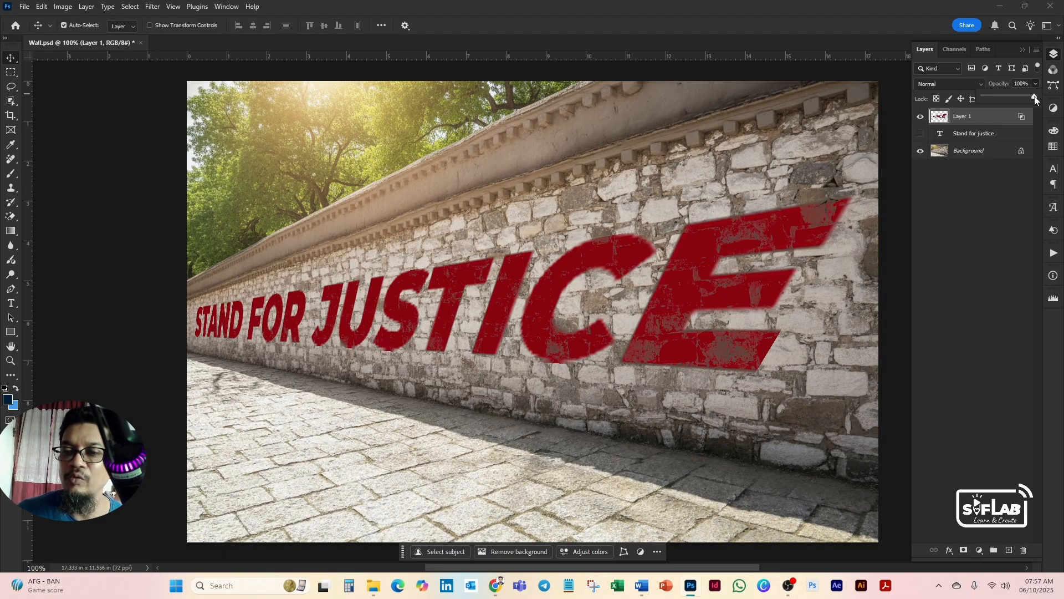
left_click_drag(1034, 98, 1025, 100)
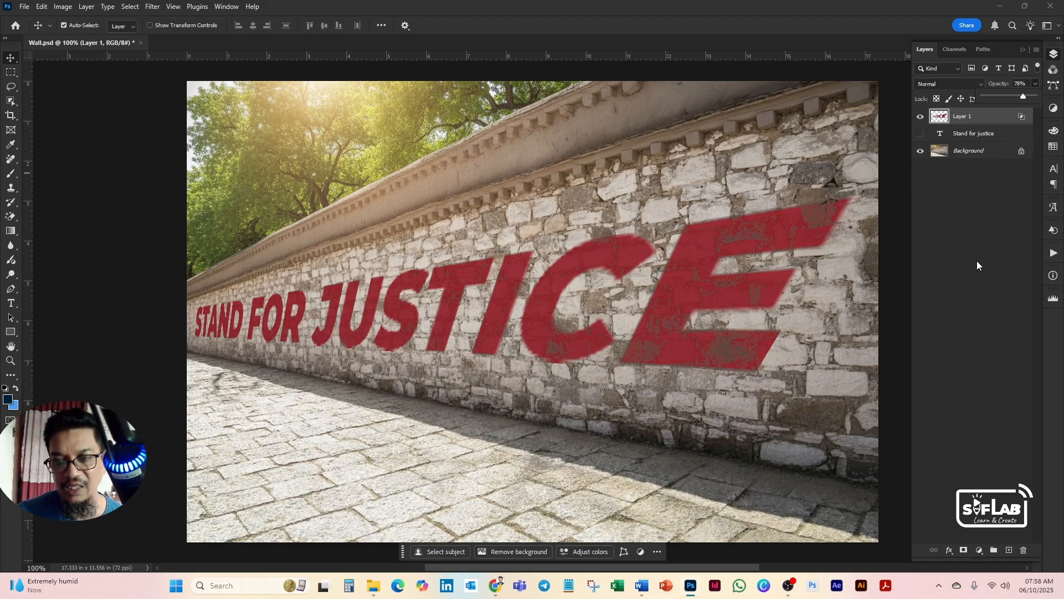
- Open Create Realistic Perspective in Photoshop Fast.psd and move the contextual task bar away from the text
key("ctrl")
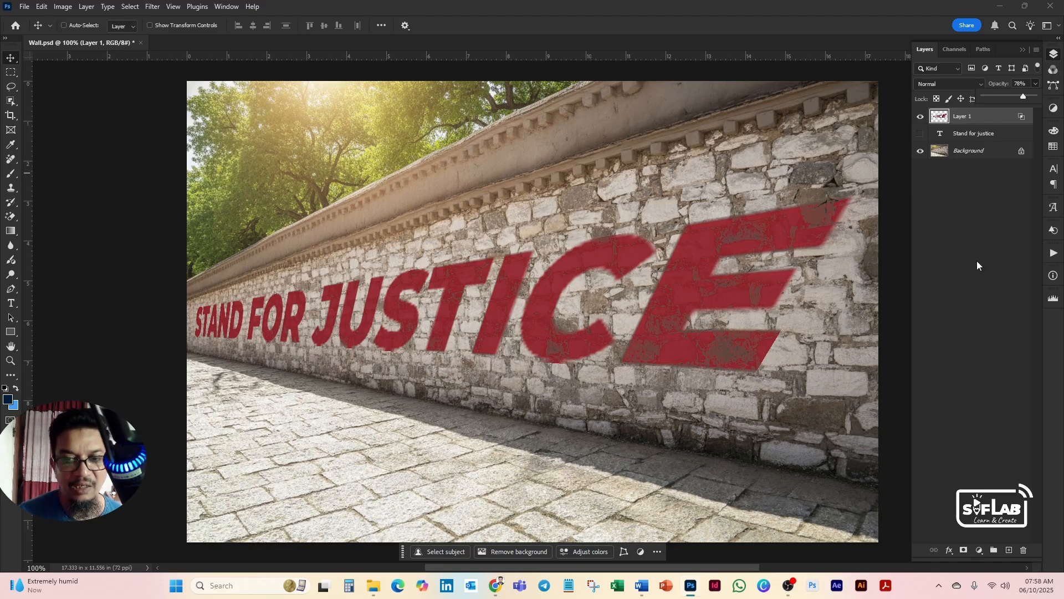
key("ctrl+o")
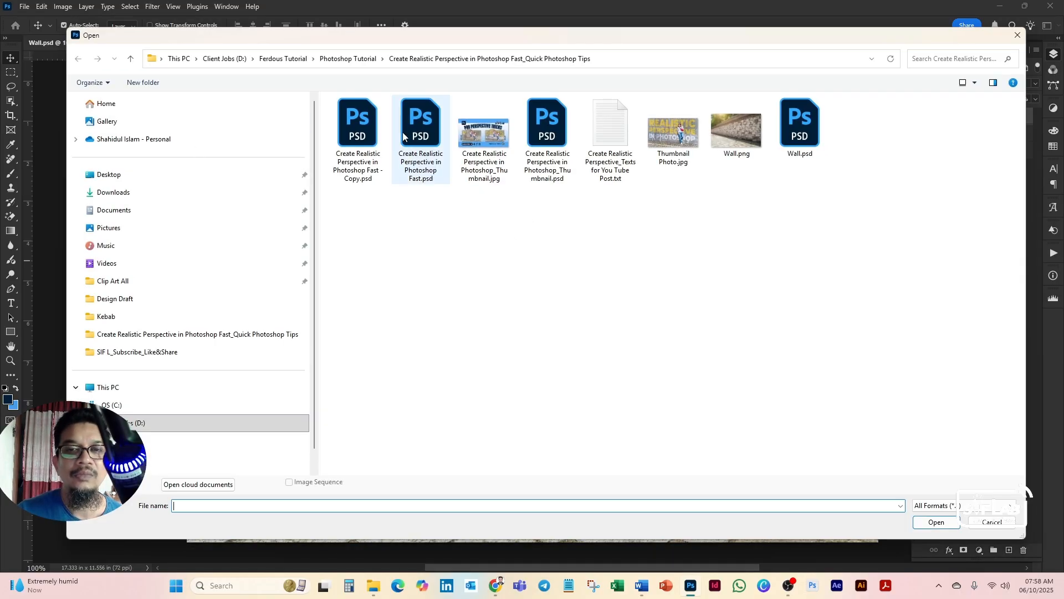
left_click(421, 133)
left_click(936, 522)
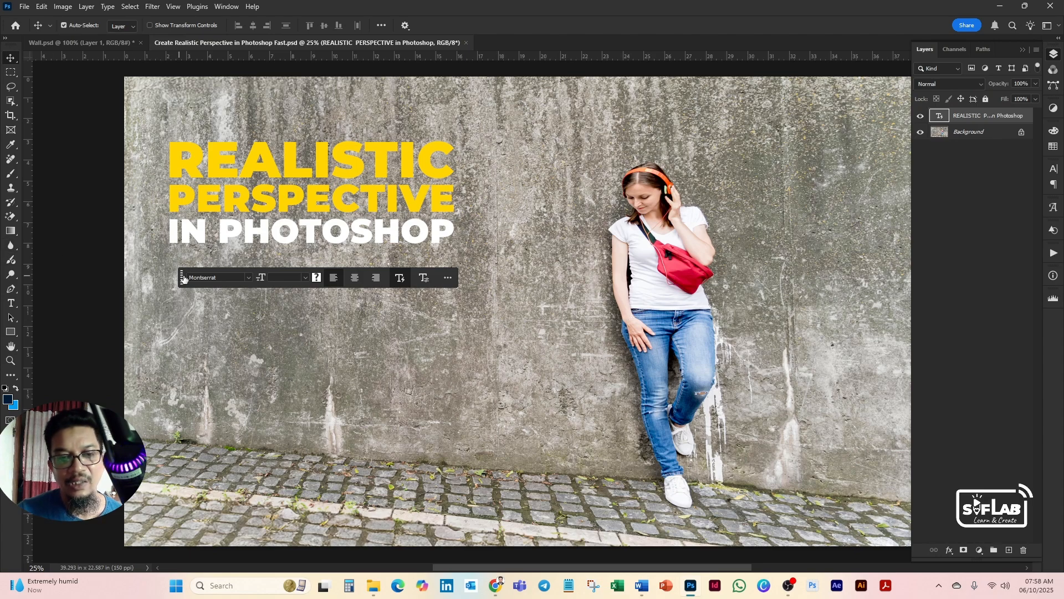
left_click_drag(181, 278, 145, 560)
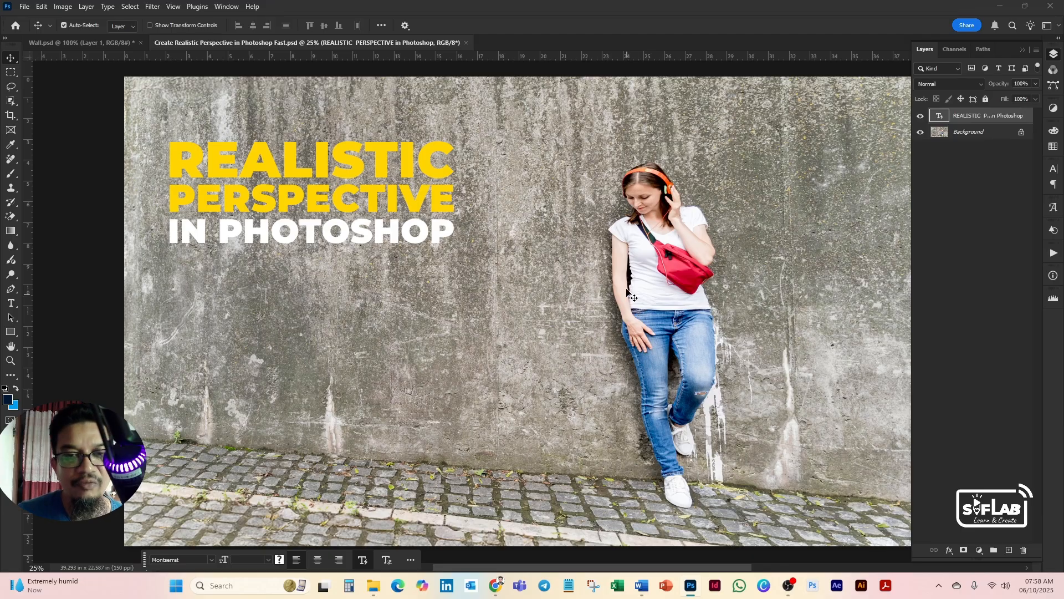
- Select the outline of the REALISTIC PERSPECTIVE IN PHOTOSHOP text from its layer, copy the text, and deselect
key("ctrl")
left_click(941, 119, "ctrl")
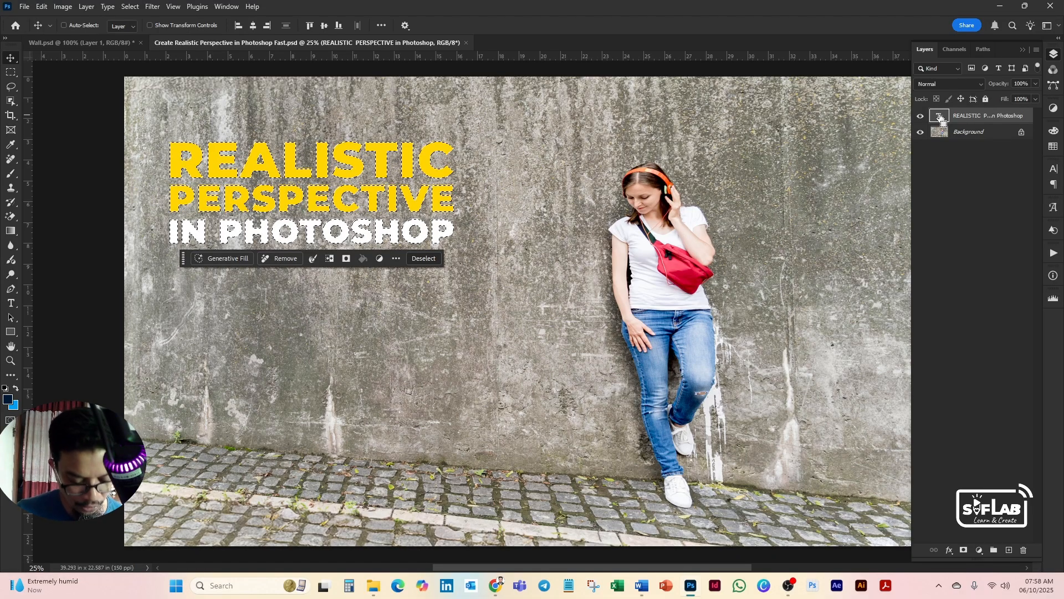
key("ctrl+d")
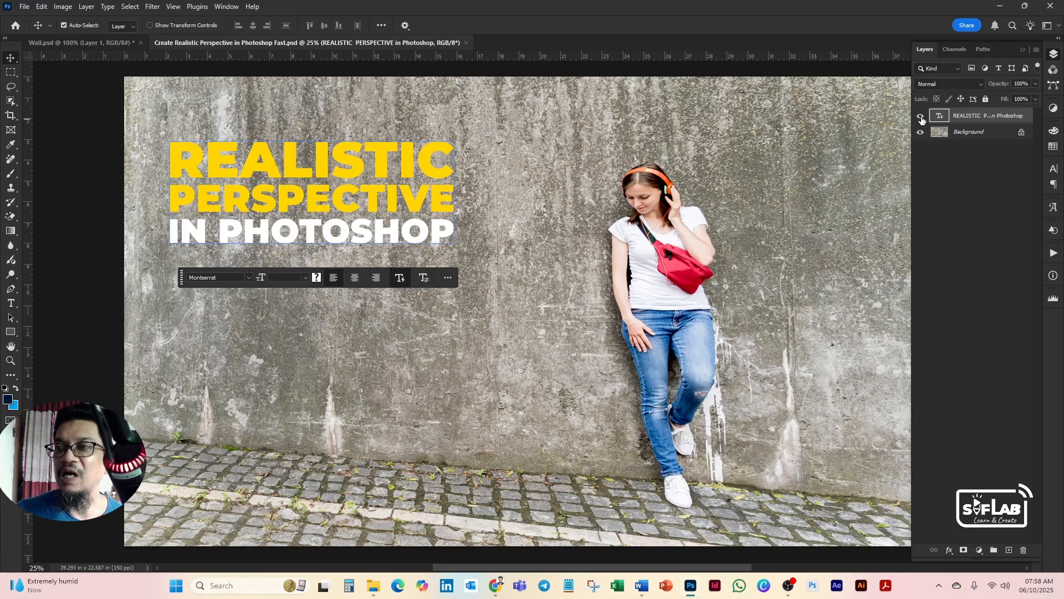
- Hide the original text layer and add a new empty layer above it
left_click(920, 117)
left_click(1009, 550)
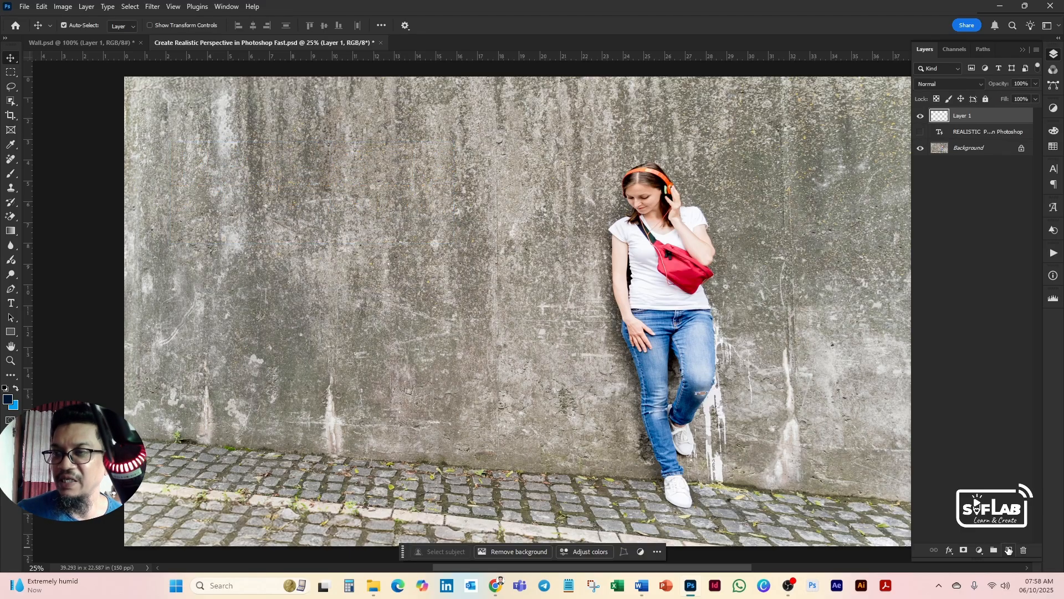
- Create a Vanishing Point plane over the concrete wall from its four corners, with the lower edge following the line where wall meets pavement
left_click(151, 7)
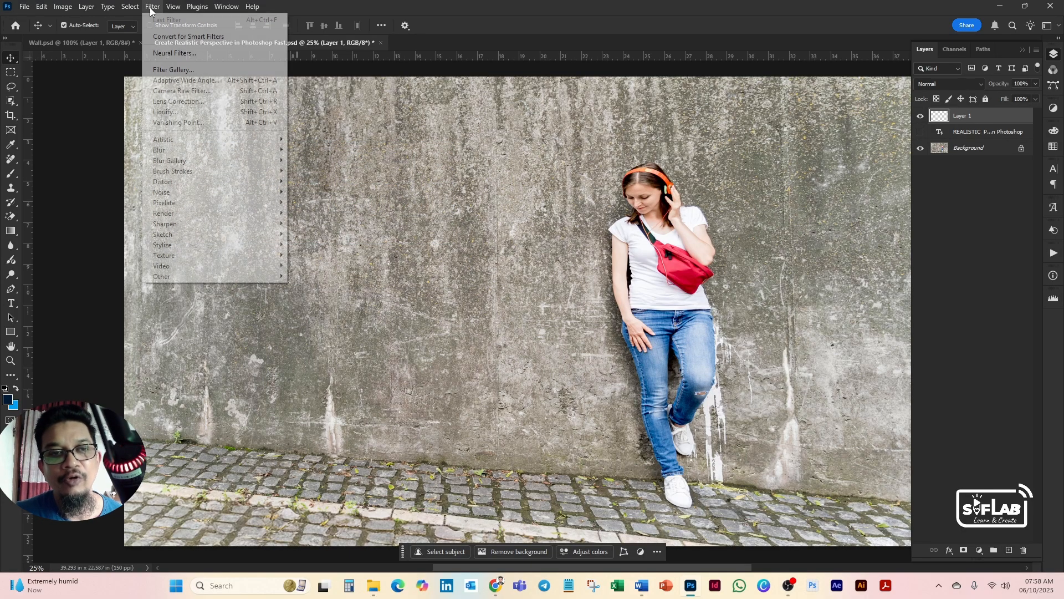
left_click(178, 123)
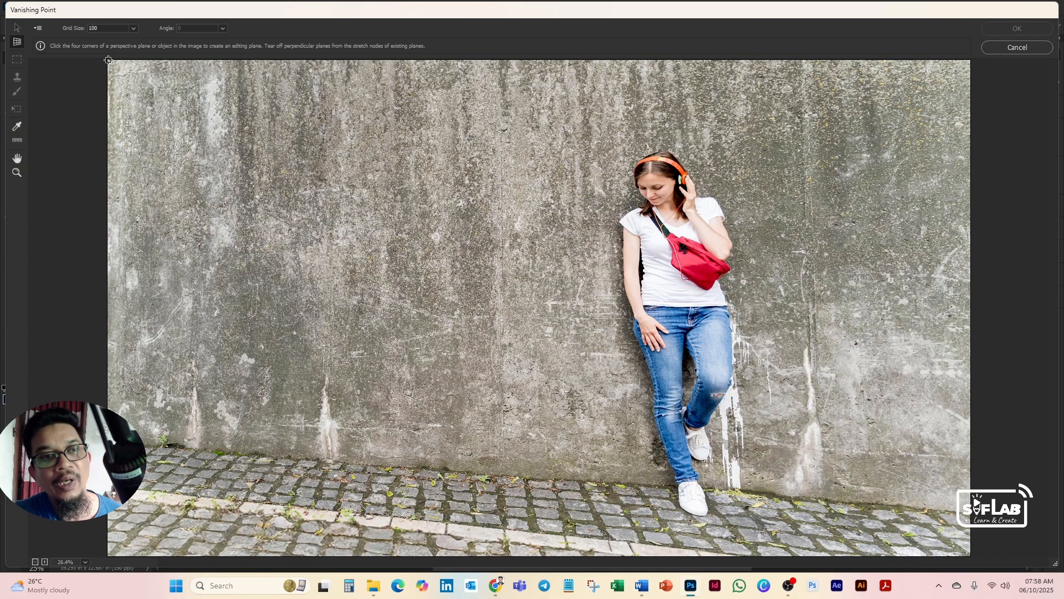
left_click(107, 60)
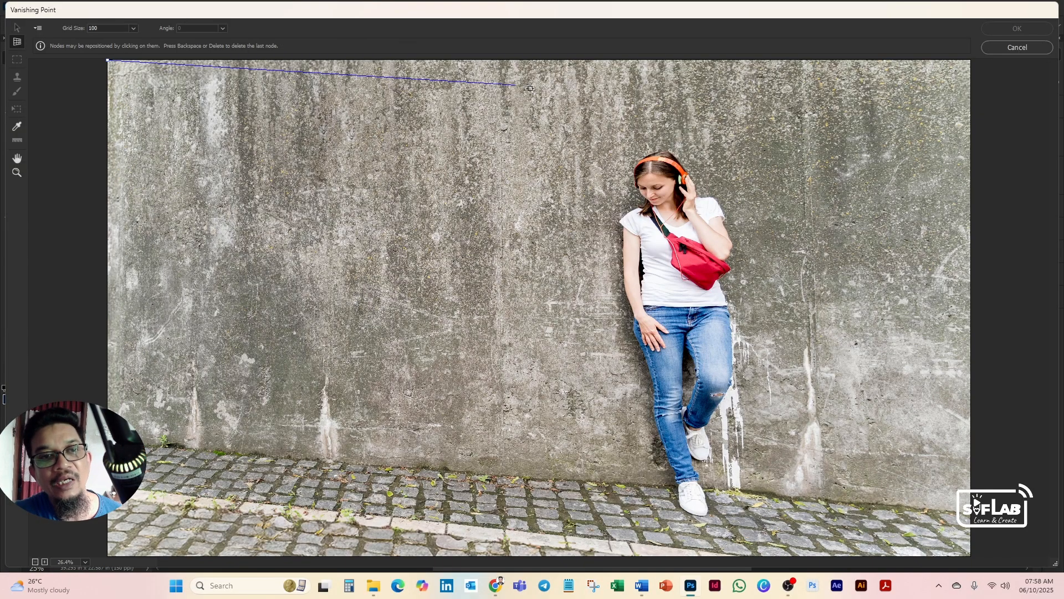
left_click(973, 59)
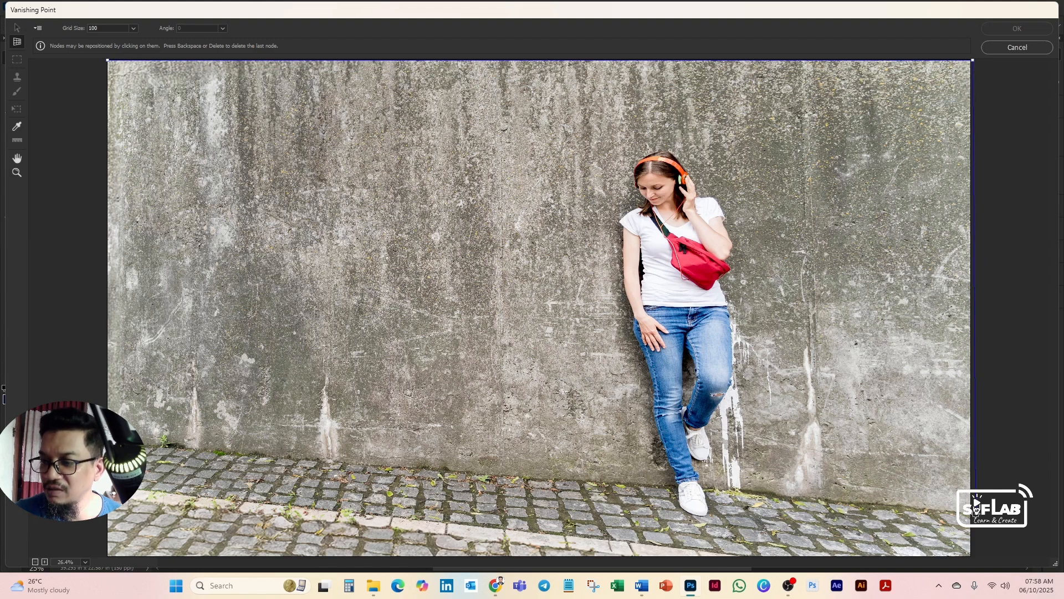
left_click(971, 511)
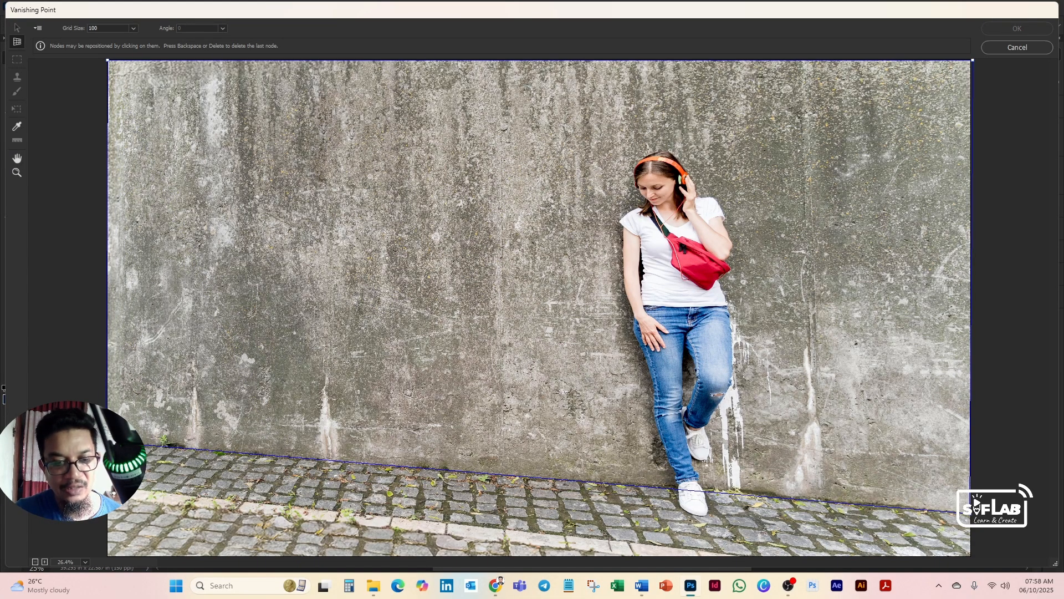
left_click(107, 443)
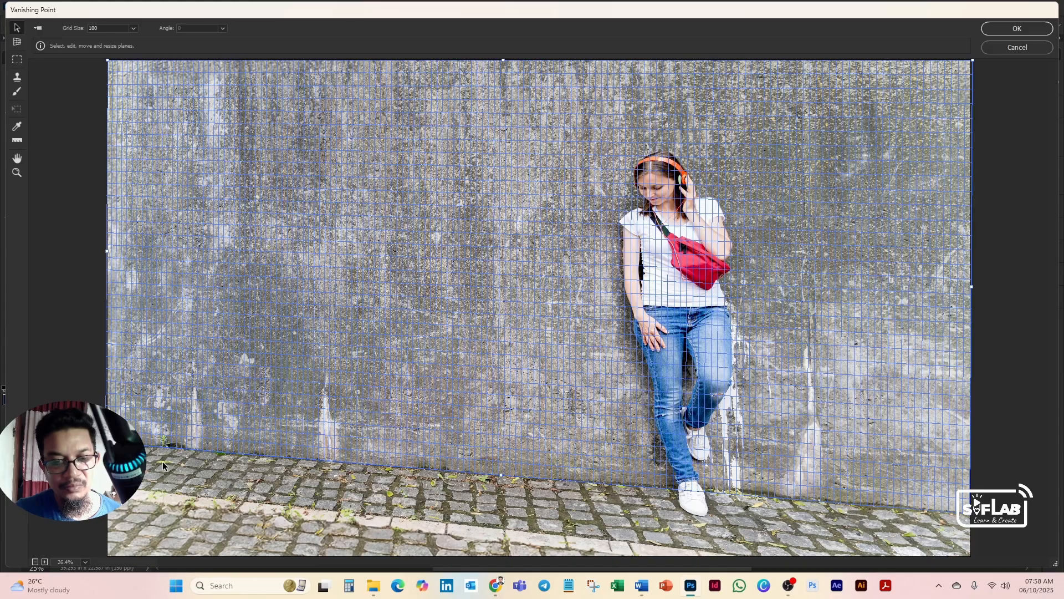
left_click(325, 477)
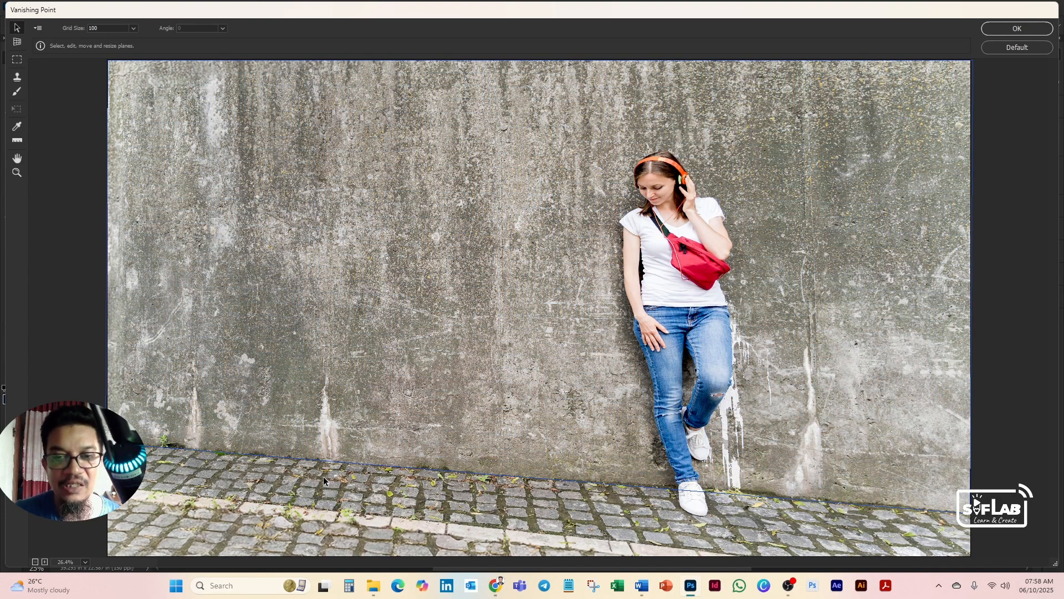
- Paste the copied text onto the wall's plane, enlarge it to span almost the whole wall, and apply the filter
key("ctrl+v")
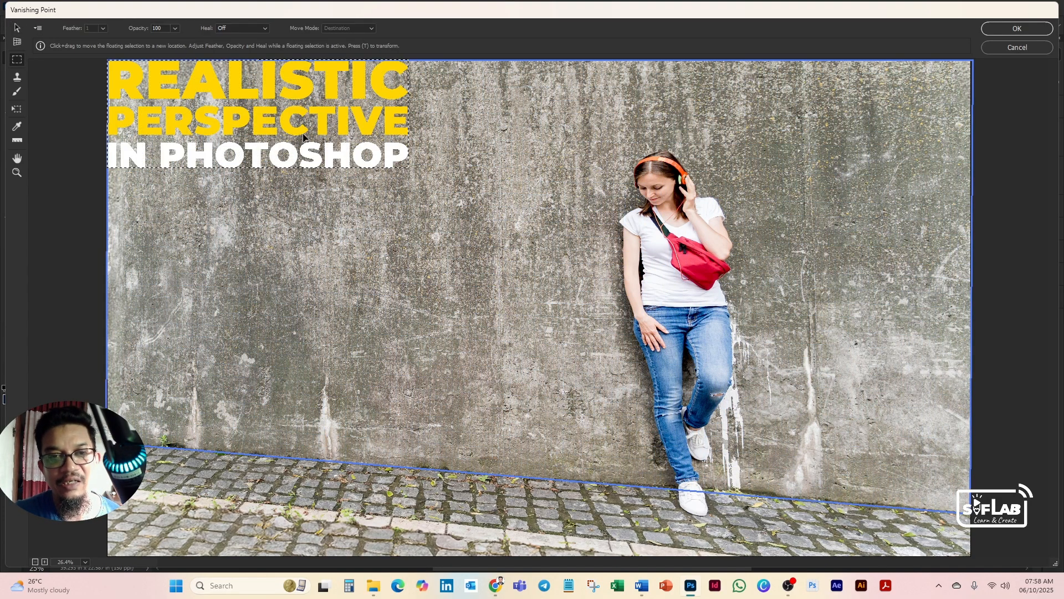
left_click_drag(307, 91, 289, 134)
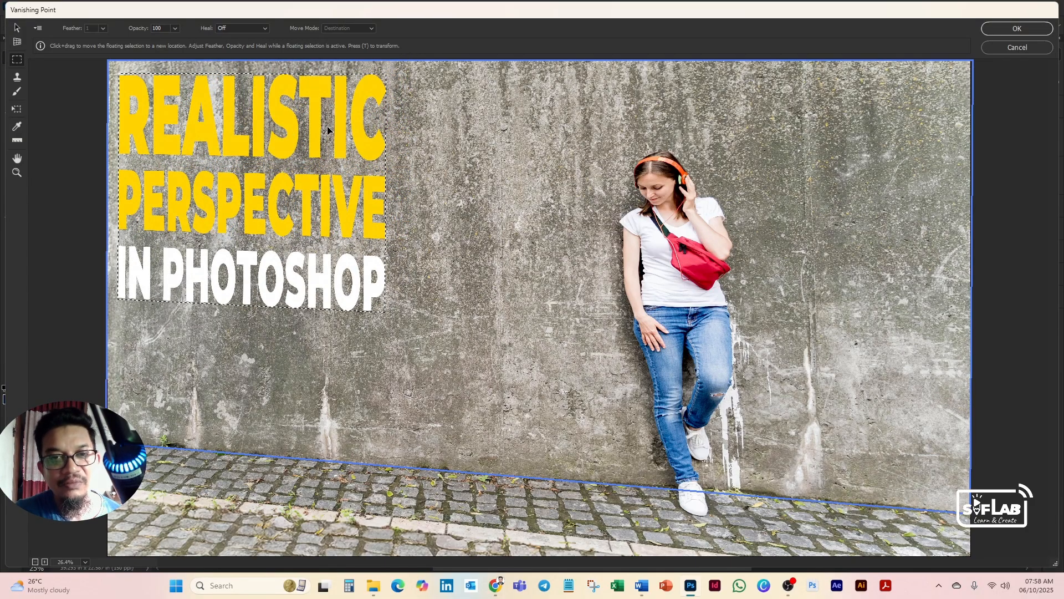
key("t")
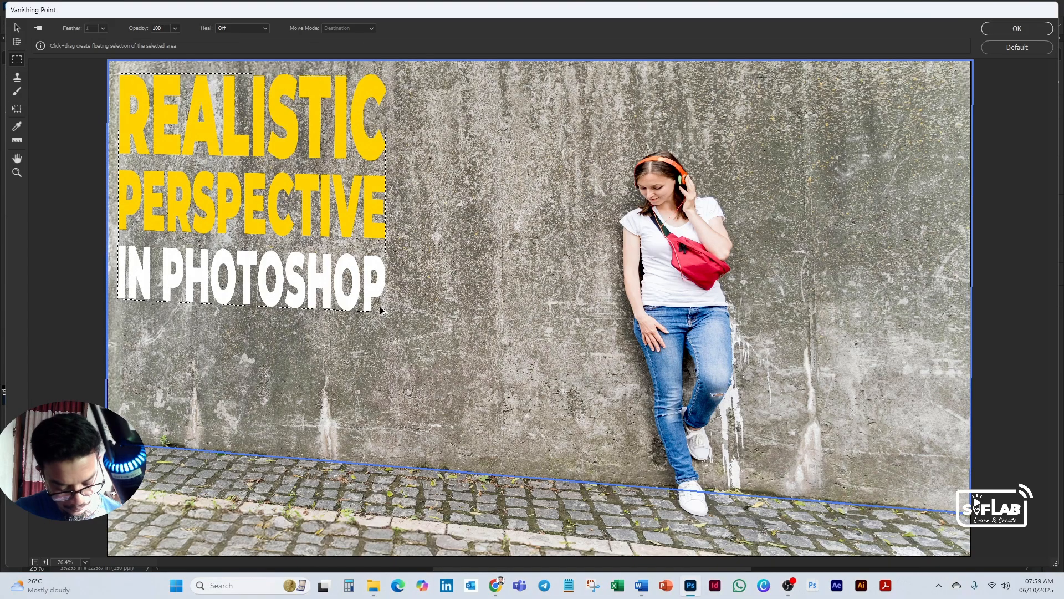
left_click_drag(384, 312, 947, 489)
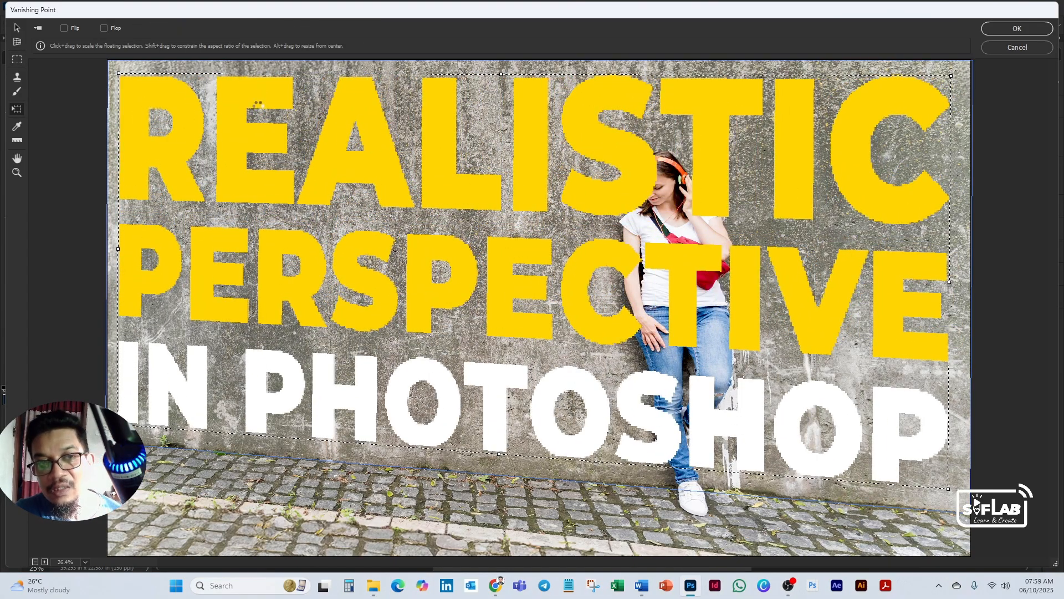
left_click_drag(119, 74, 128, 78)
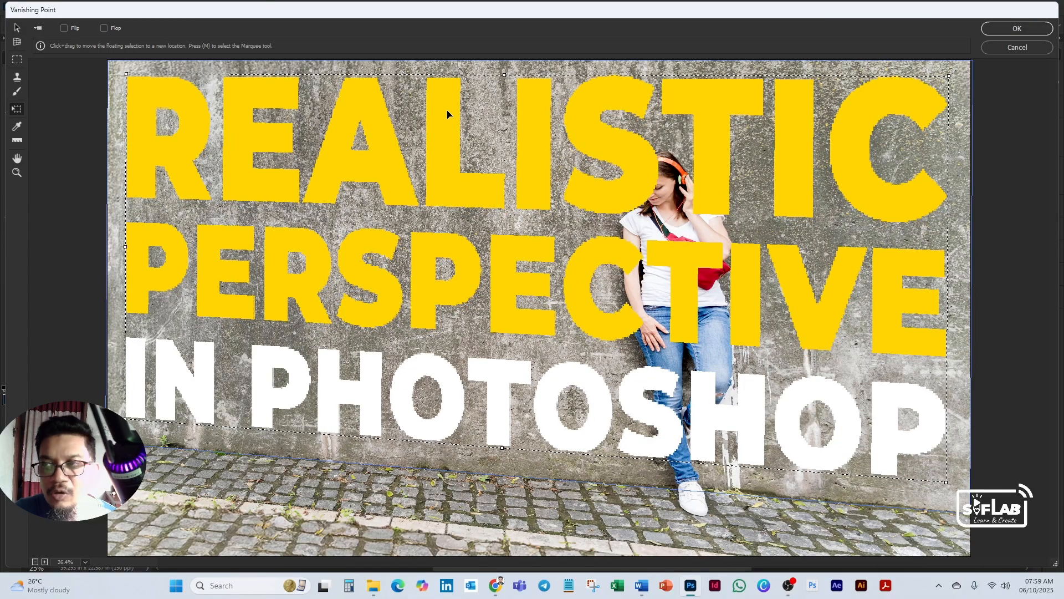
left_click(1014, 31)
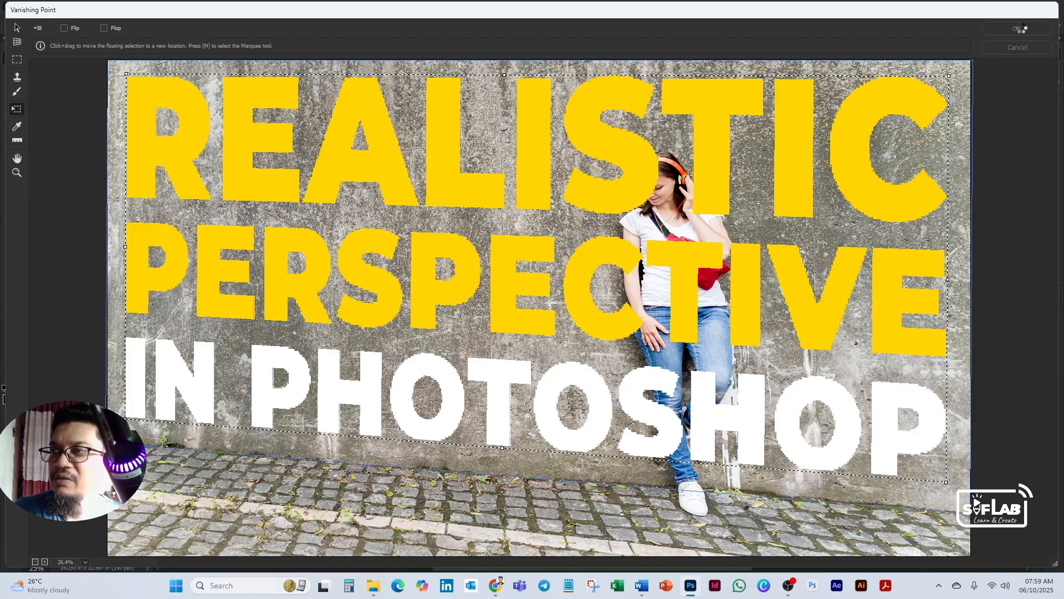
left_click(1019, 29)
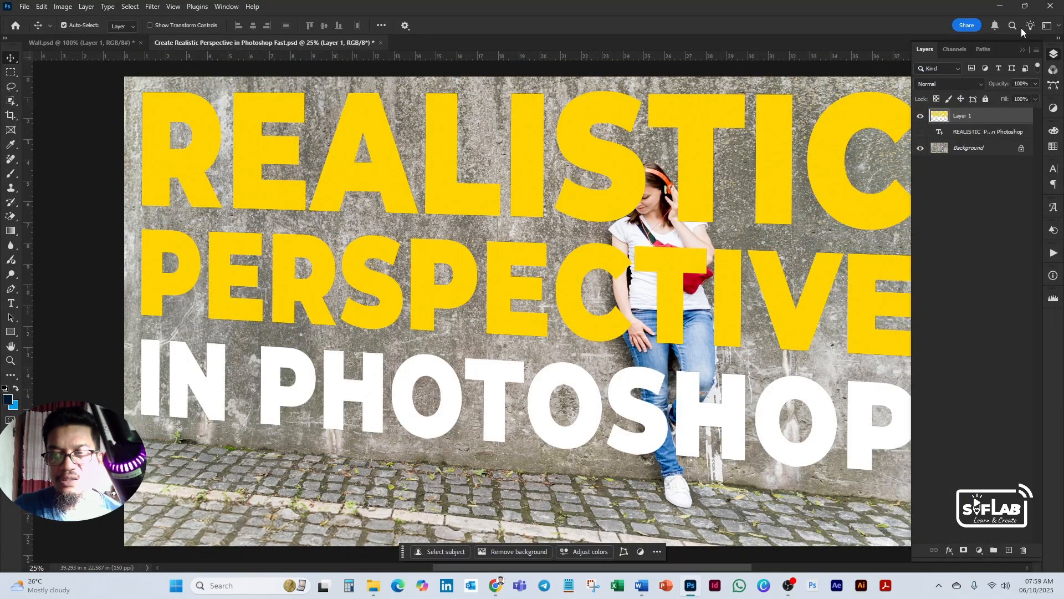
- Blend the pasted text layer into the concrete with the underlying-layer Blend If shadow range split at 71/144
left_click(950, 551)
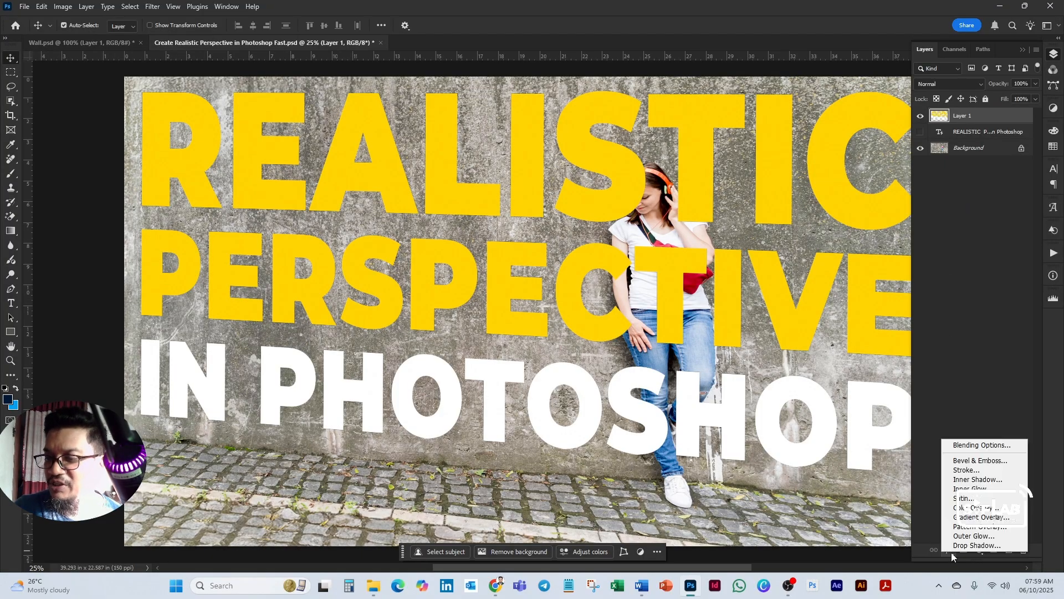
left_click(976, 450)
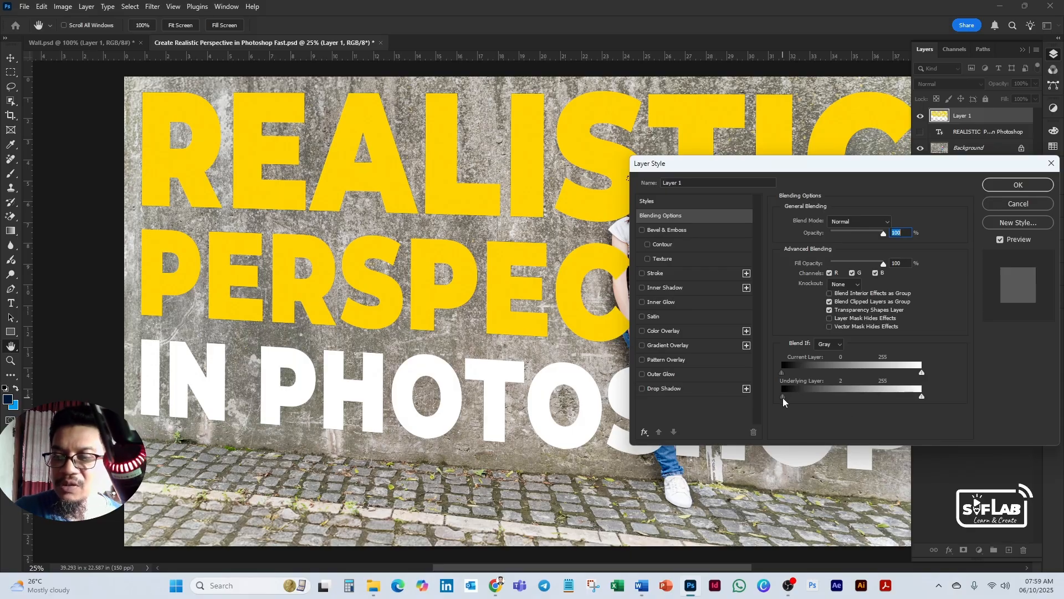
left_click_drag(783, 397, 822, 400)
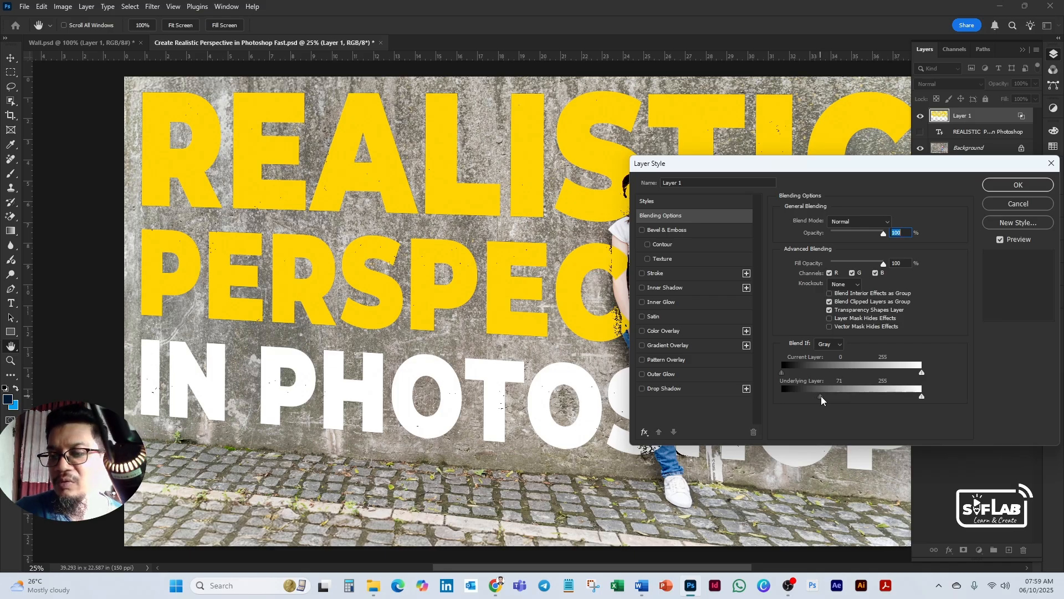
key("alt")
left_click_drag(823, 399, 862, 400)
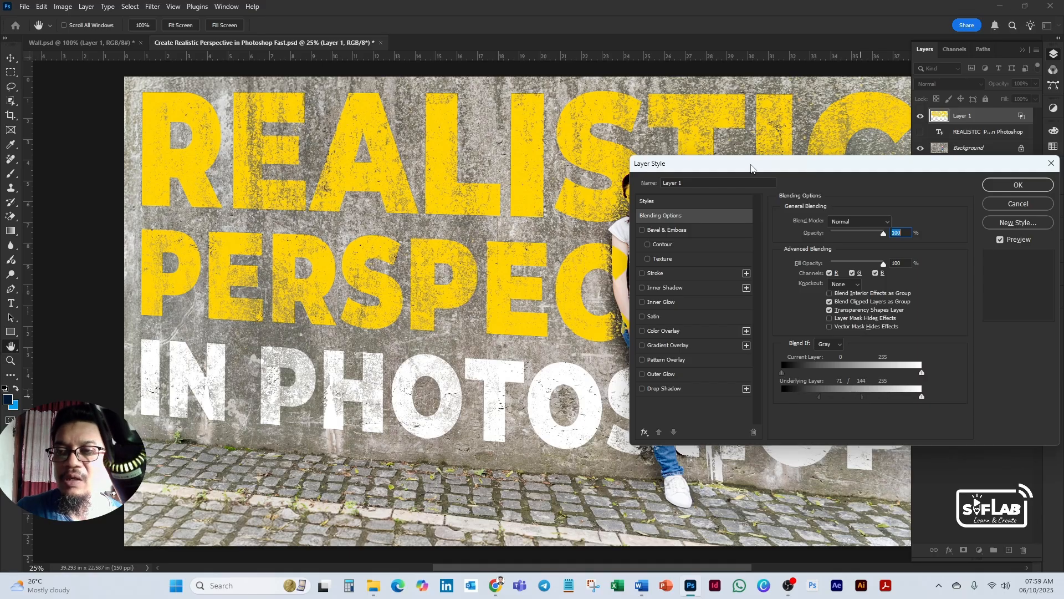
- Inspect the blended lettering on the wall and apply the layer style settings to the pasted text layer
left_click_drag(752, 166, 522, 277)
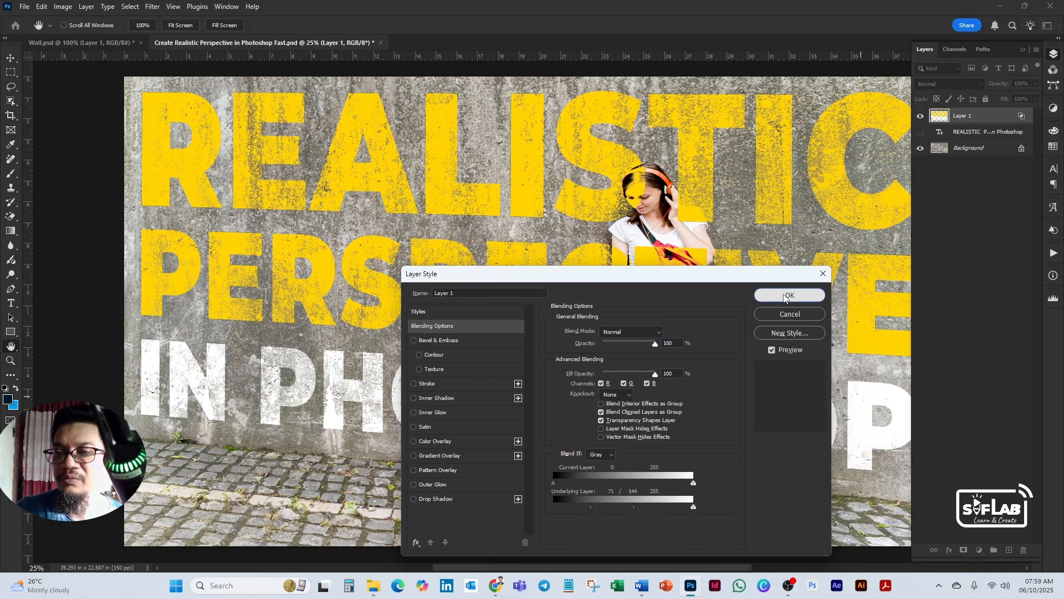
left_click(787, 297)
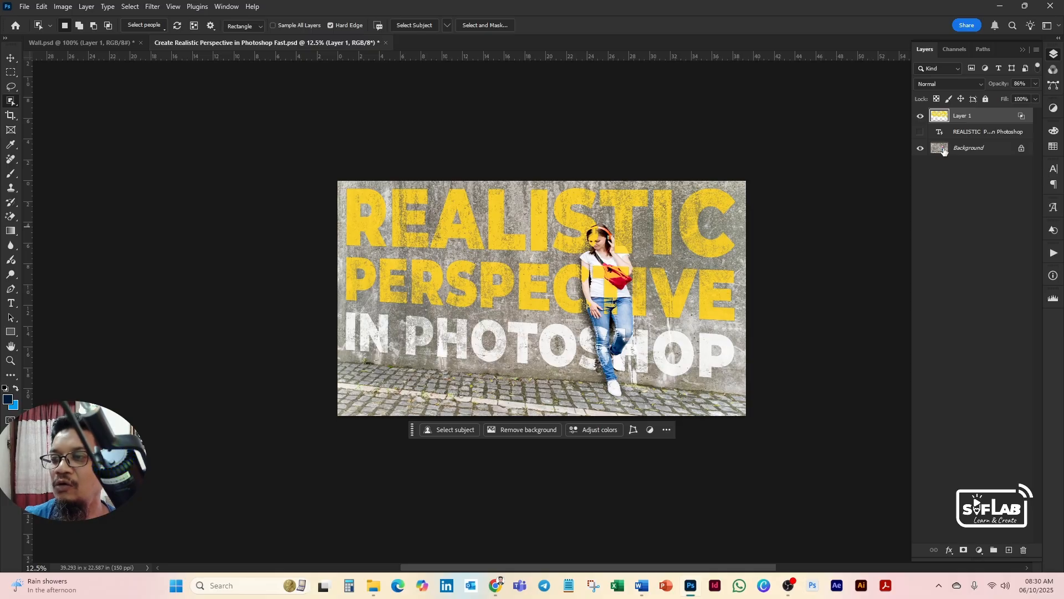
- With the pasted text layer hidden, select the woman on the Background layer using Object Selection and invert the selection
left_click(920, 116)
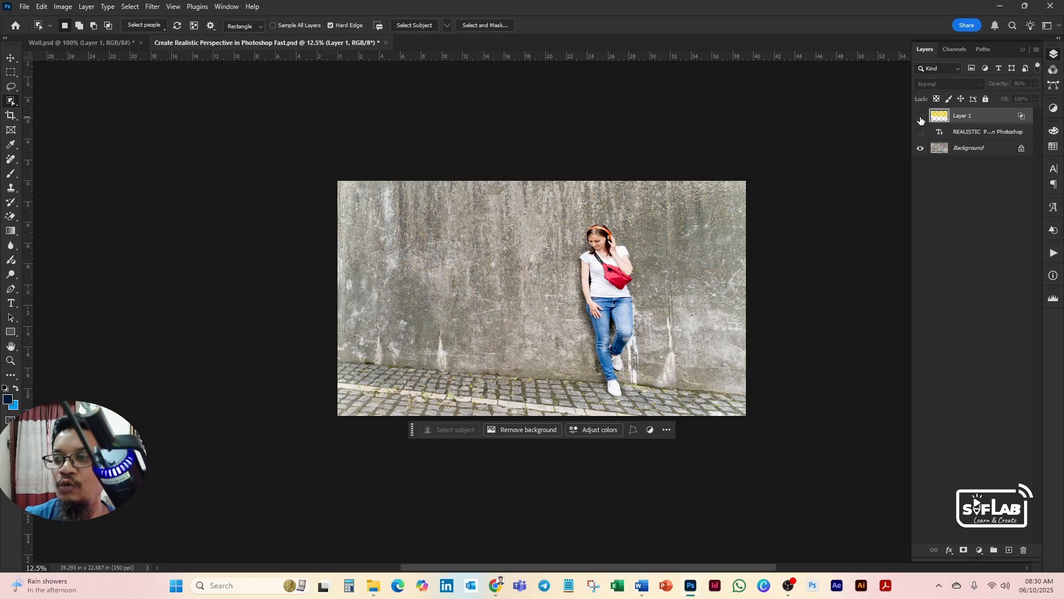
left_click(951, 152)
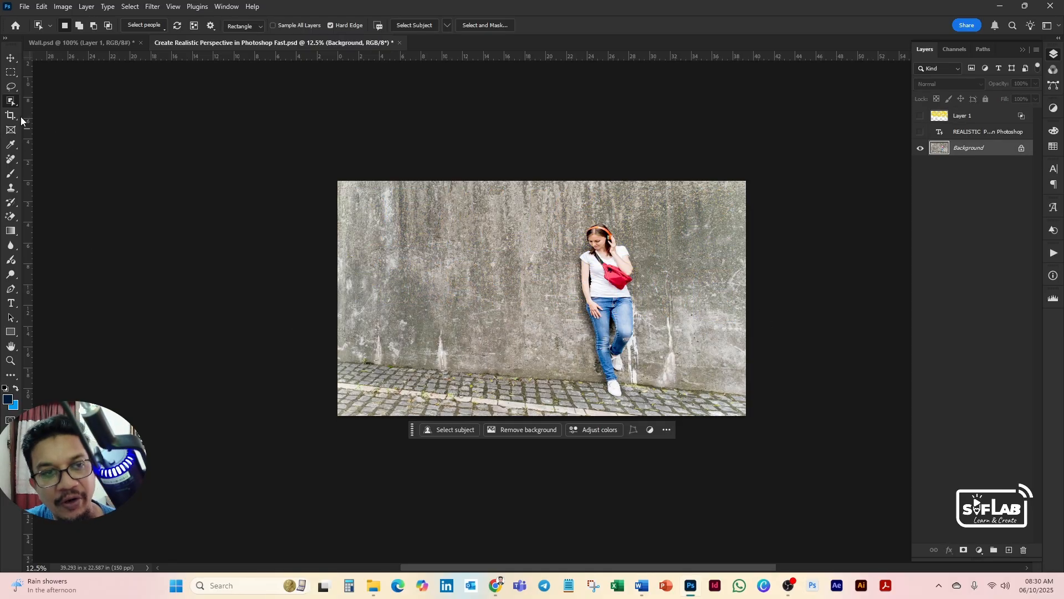
left_click_drag(551, 212, 664, 407)
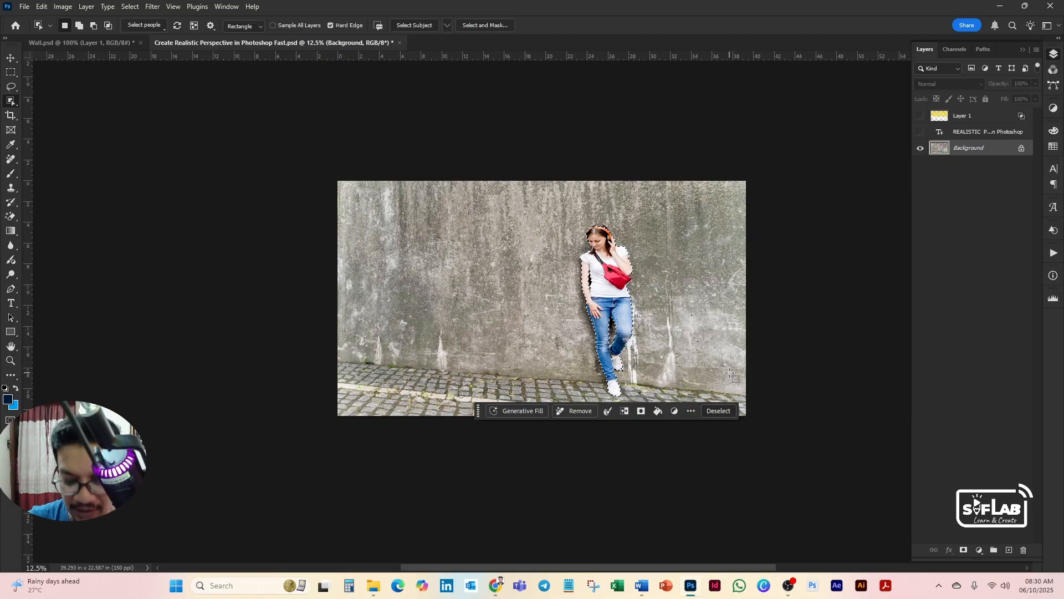
key("ctrl+shift+i")
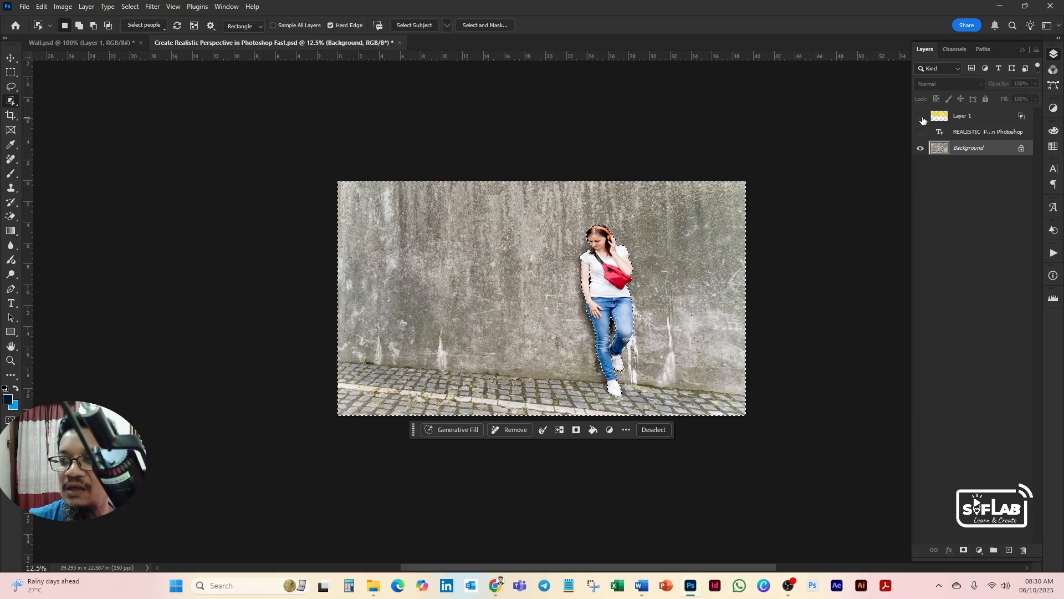
- Show the pasted text layer again and add a layer mask from the selection so the woman stands in front of the lettering
left_click(921, 115)
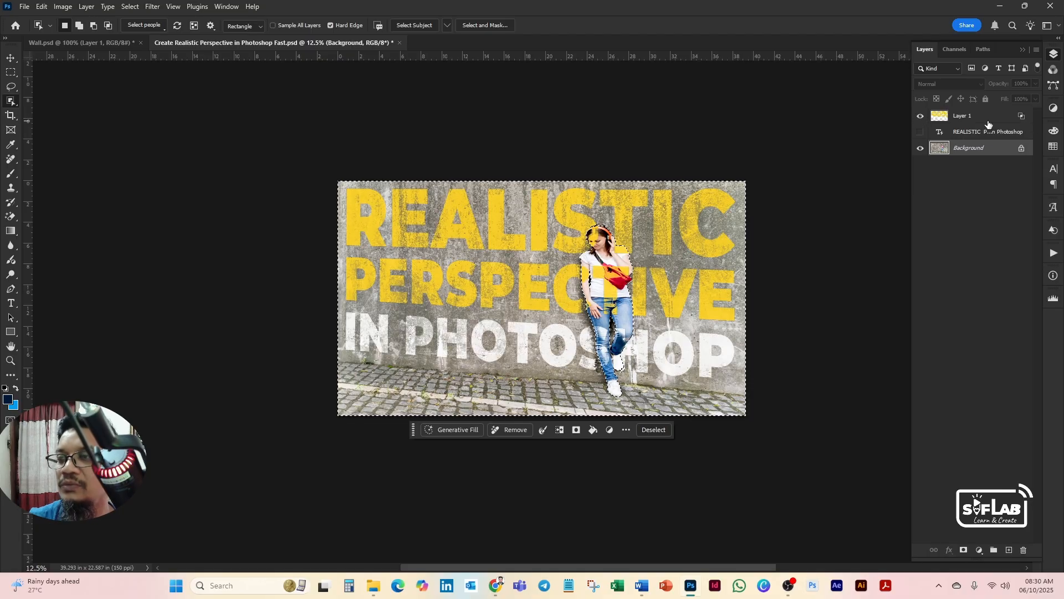
left_click(971, 118)
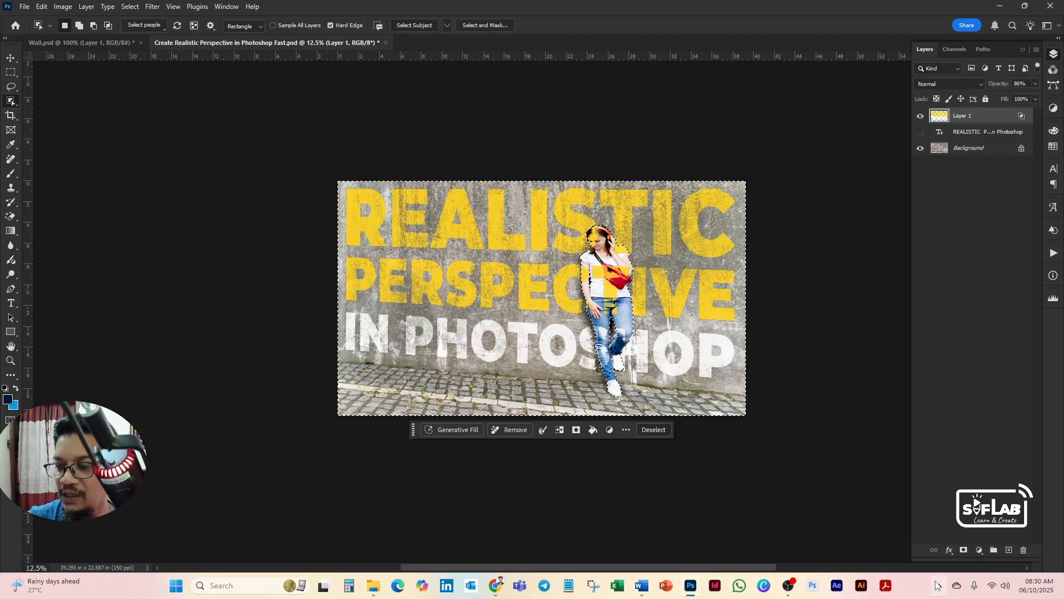
left_click(964, 551)
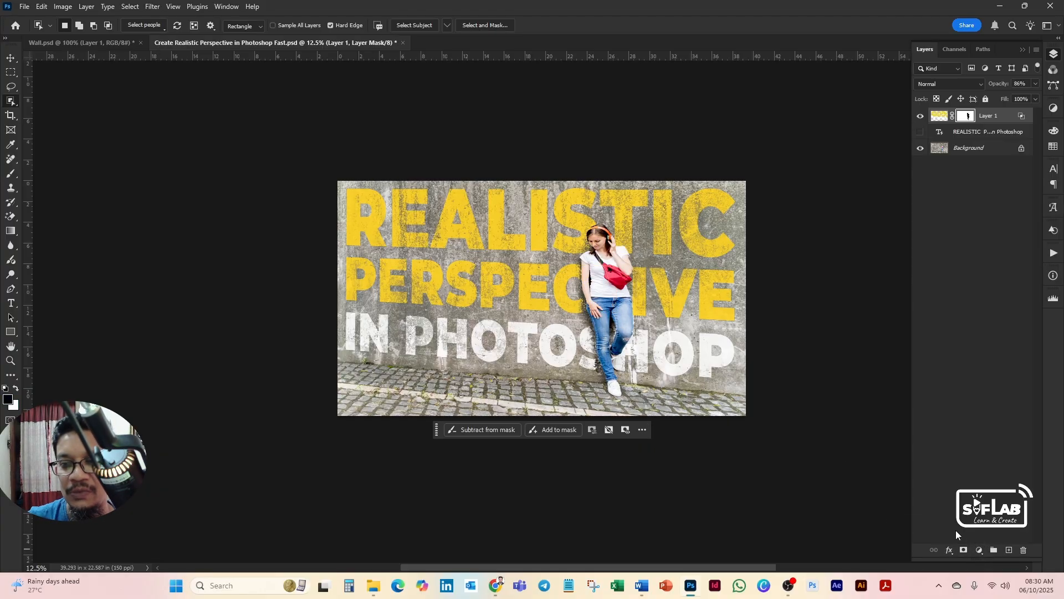